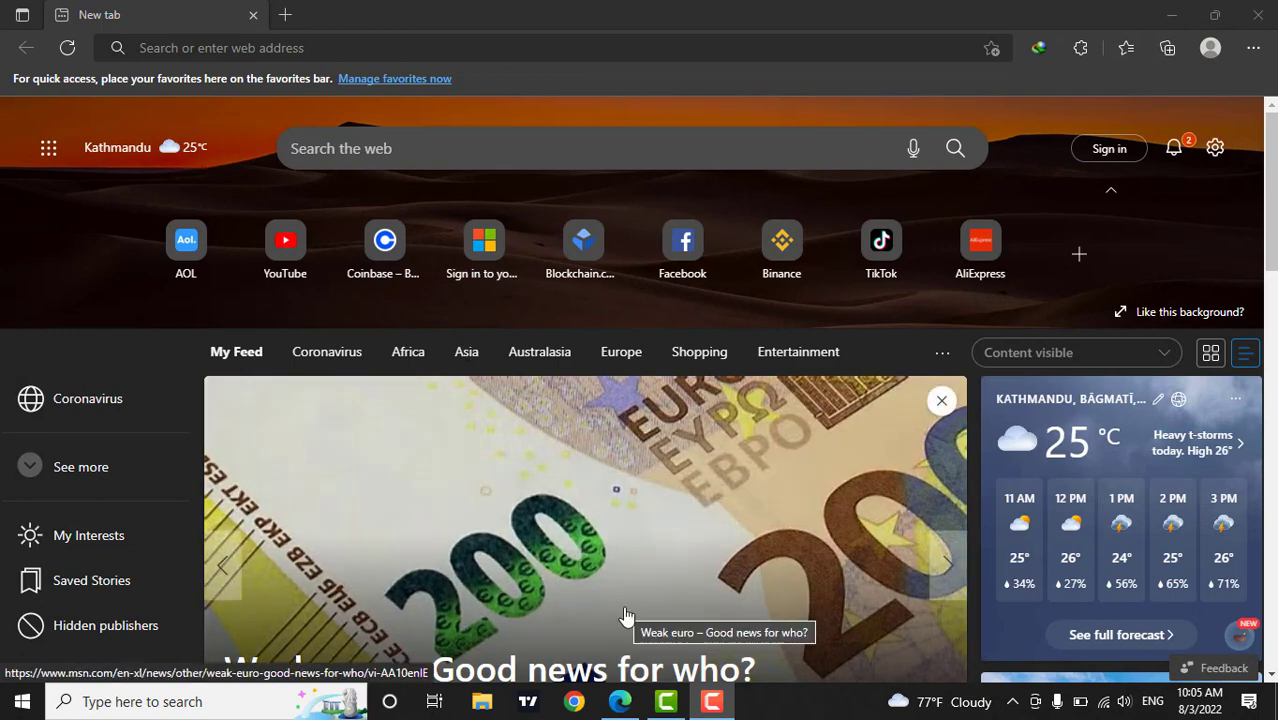
Go to usbank.com by accepting the address bar's autocomplete for 'us'.
click(273, 52)
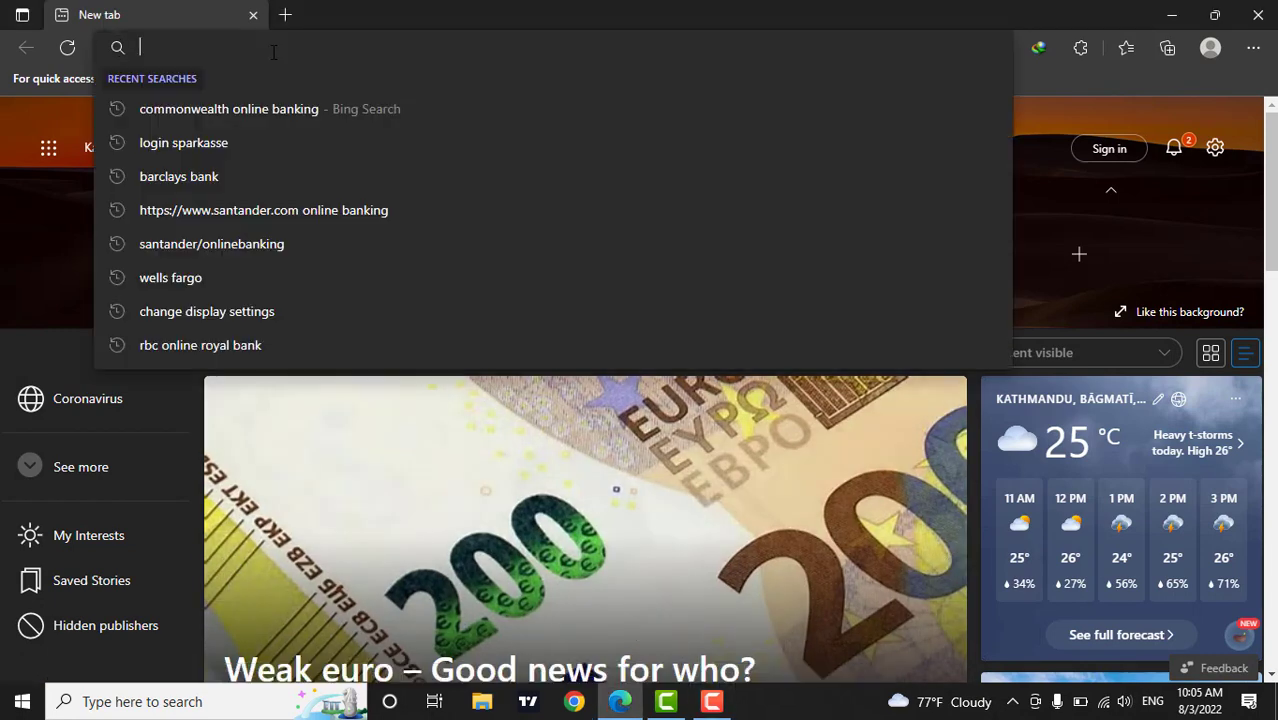
text(us)
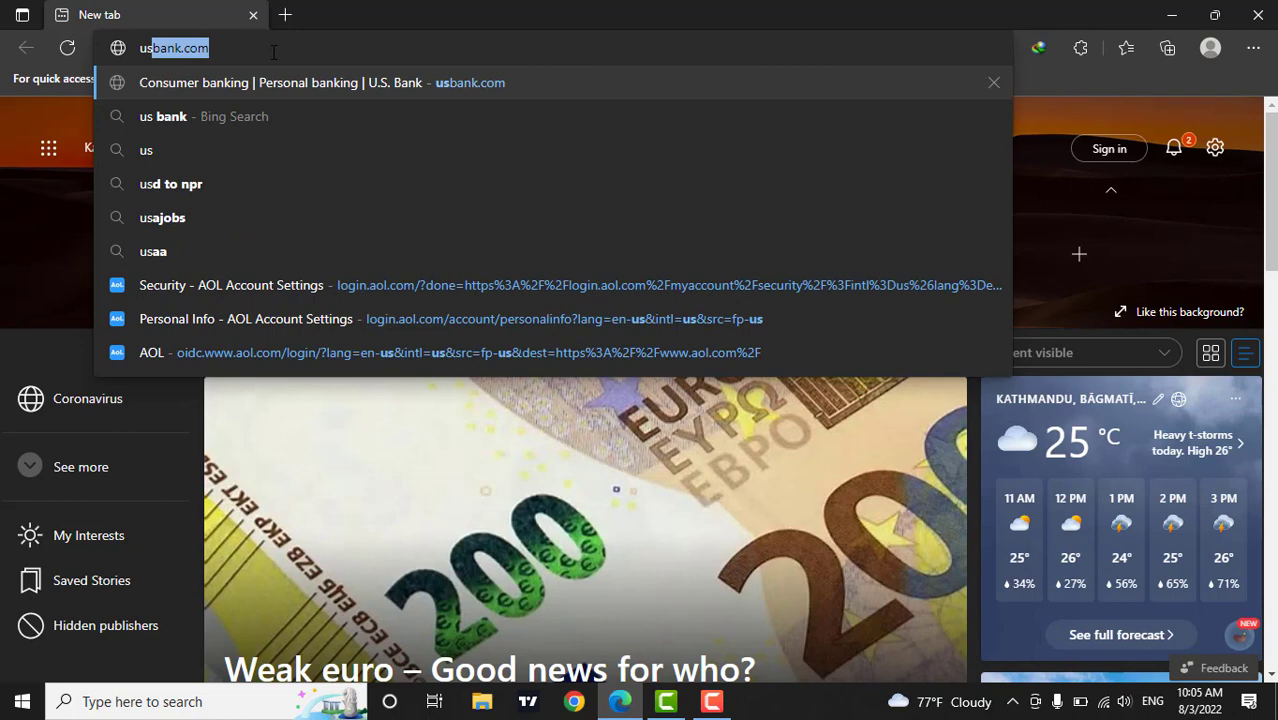
key(Right)
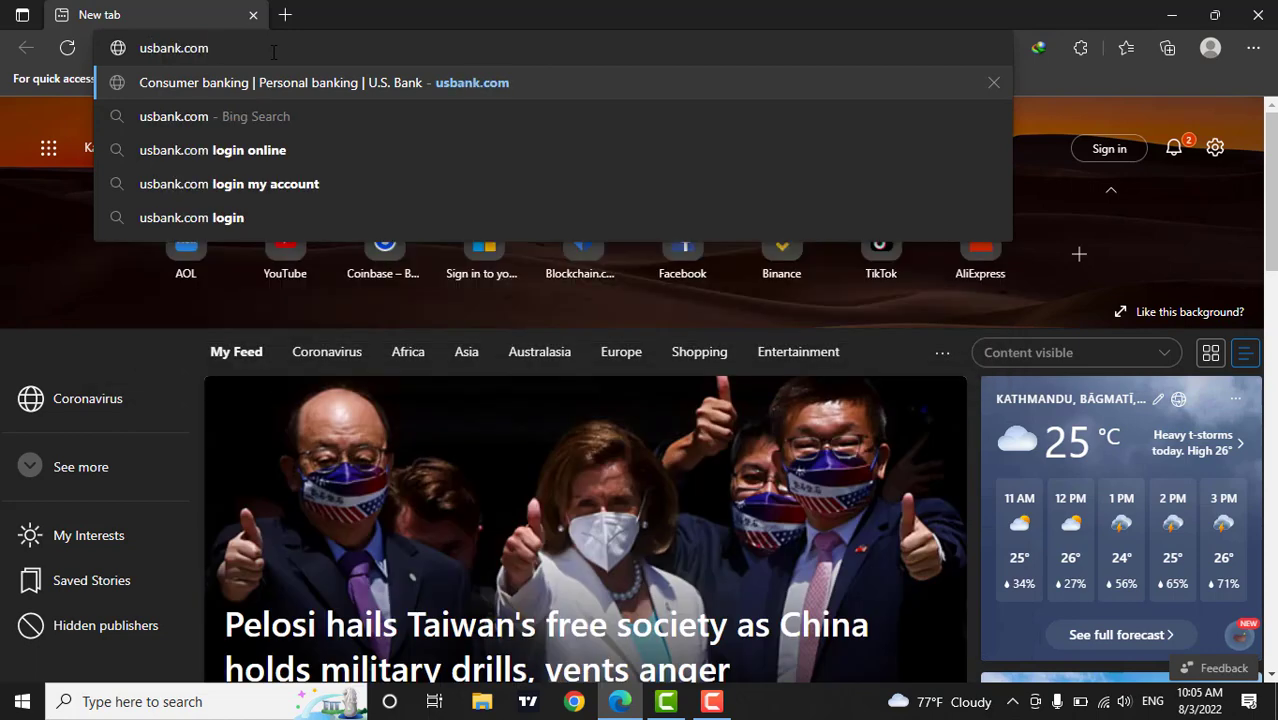
key(Return)
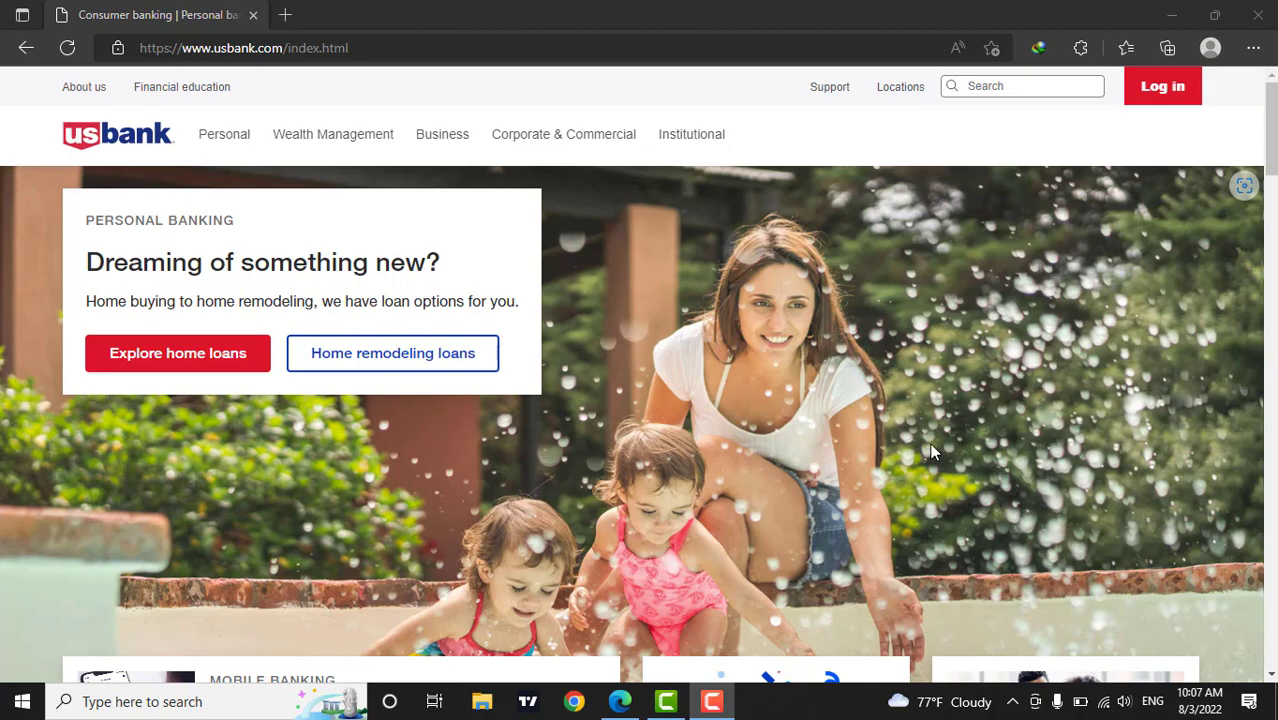
Open the Savings page and compare Standard Savings, Platinum Select, Package, Elite and Retirement Money Market.
scroll(930, 445, down, 6)
scroll(930, 450, down, 1)
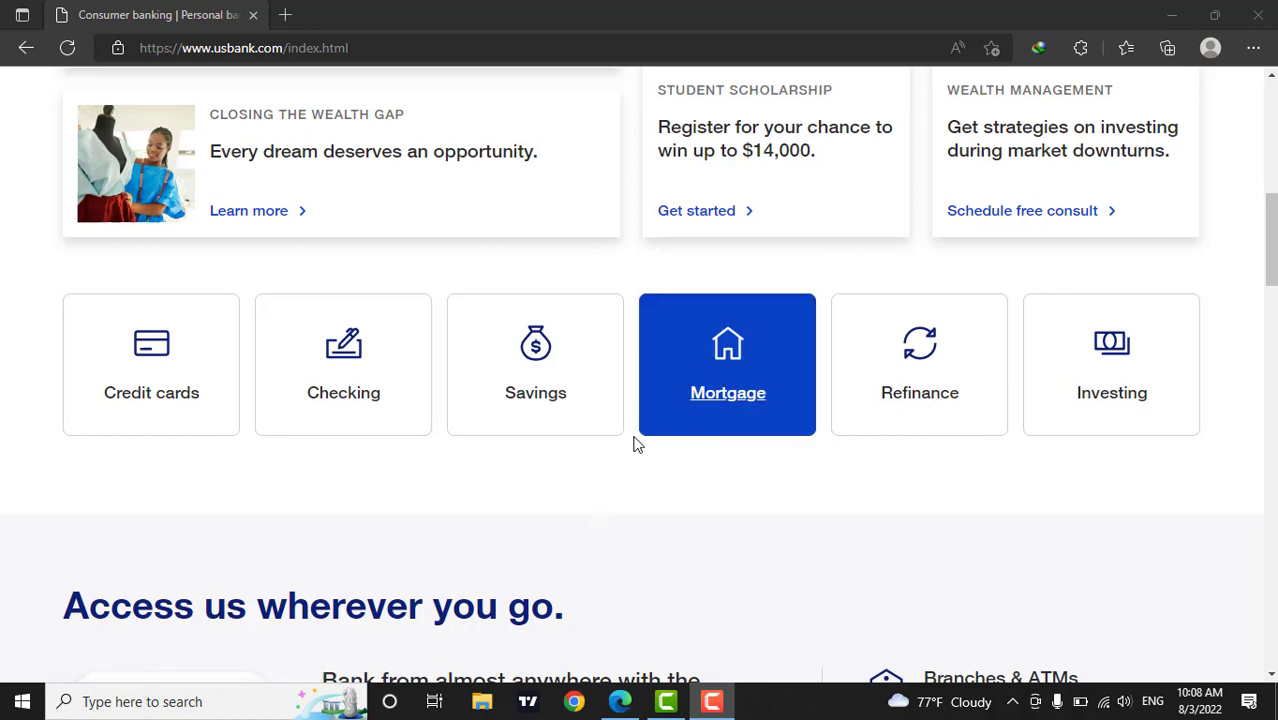
click(558, 373)
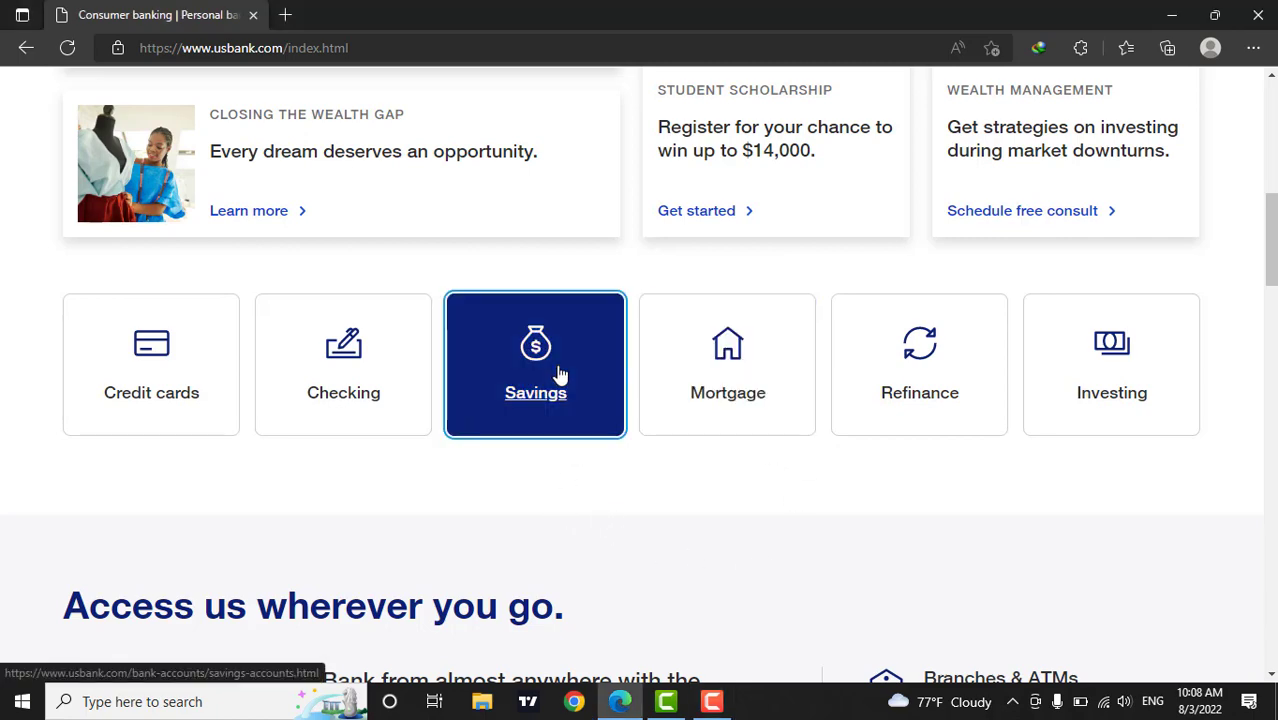
scroll(556, 376, down, 5)
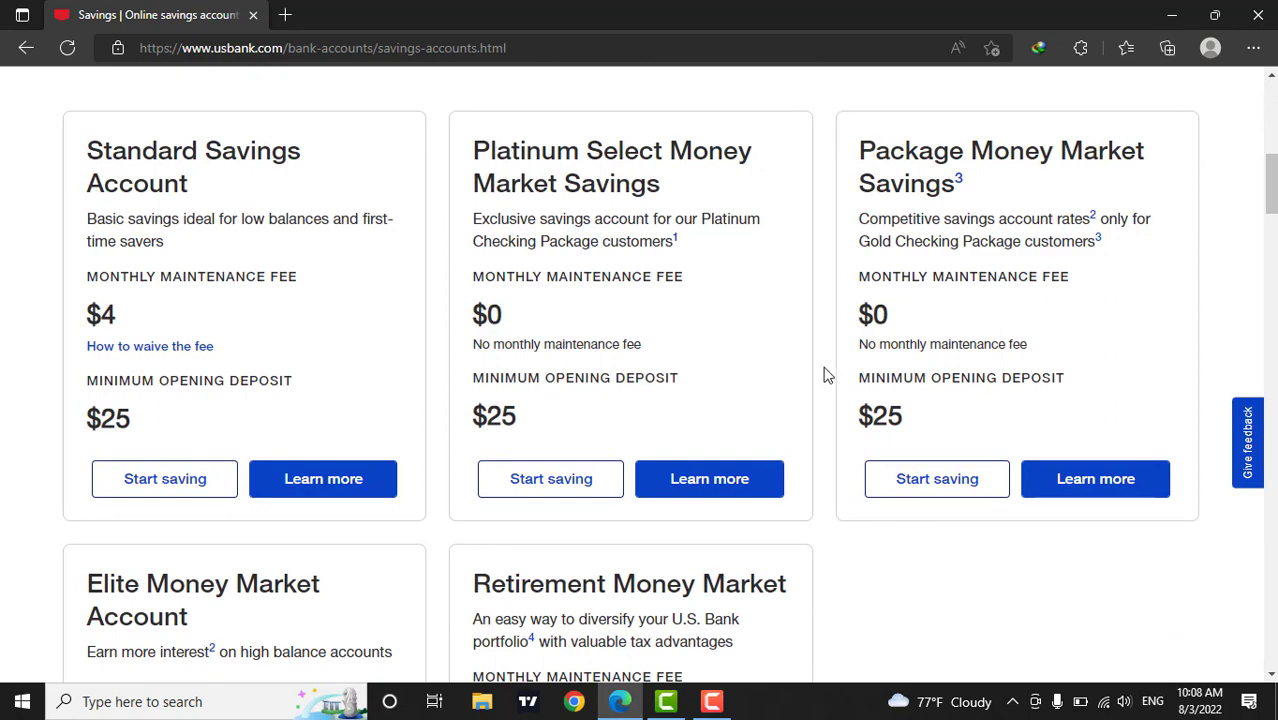
scroll(826, 374, down, 2)
scroll(870, 553, up, 3)
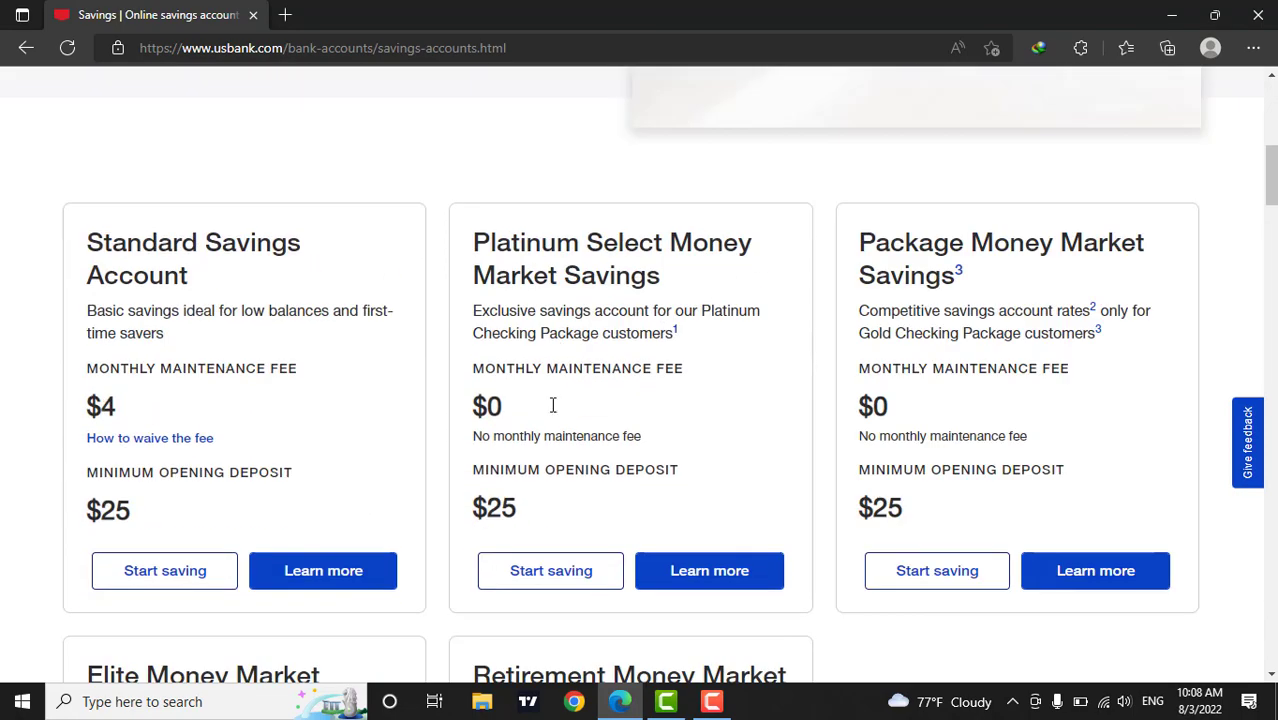
scroll(859, 571, down, 5)
scroll(697, 450, up, 3)
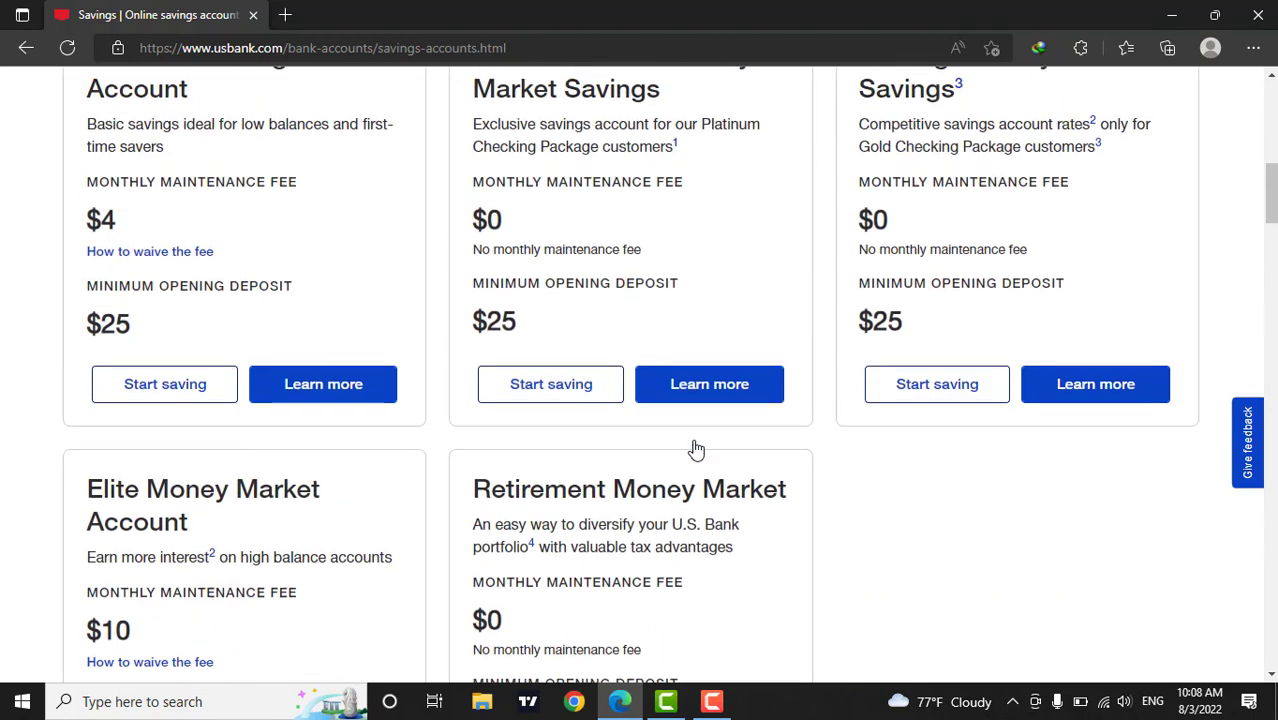
scroll(820, 490, up, 1)
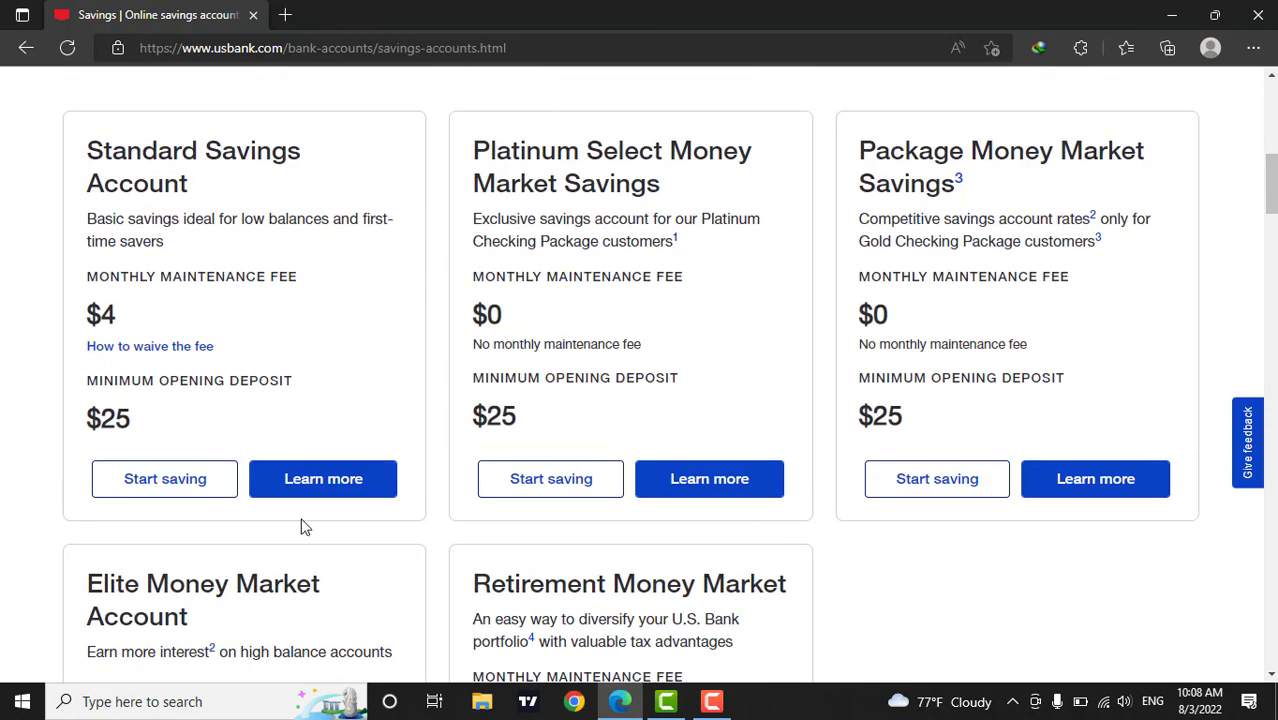
Start the Standard Savings application and autofill name, e-mail and mobile number from the saved profile.
click(216, 481)
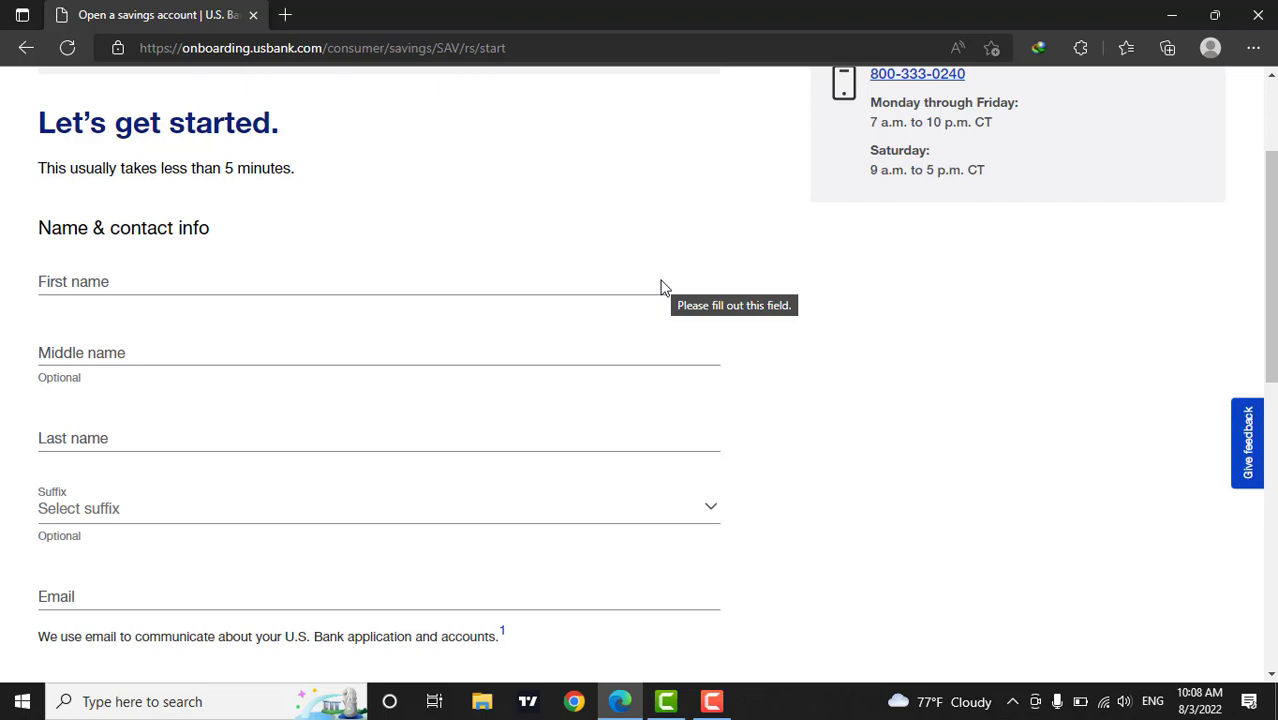
click(660, 288)
click(387, 348)
scroll(388, 350, up, 1)
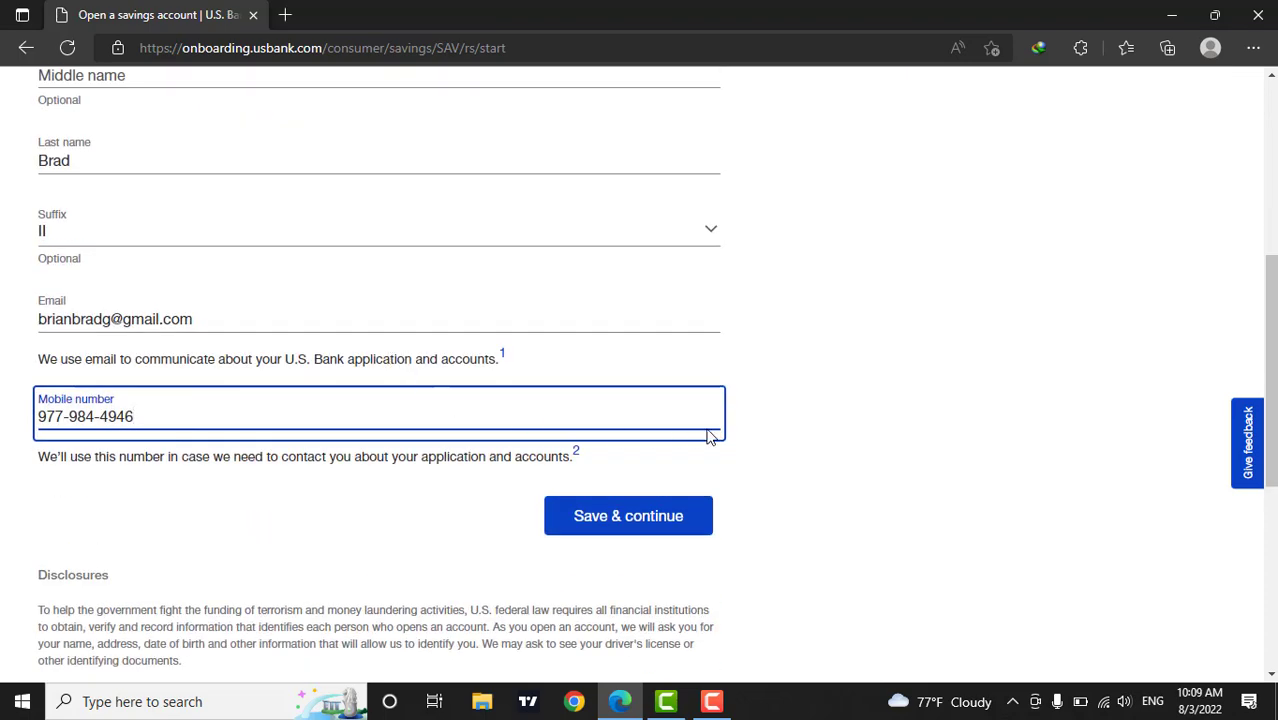
scroll(805, 371, up, 2)
scroll(806, 373, down, 2)
Save contact info, then enter the date of birth and home street address on the identity step.
click(695, 516)
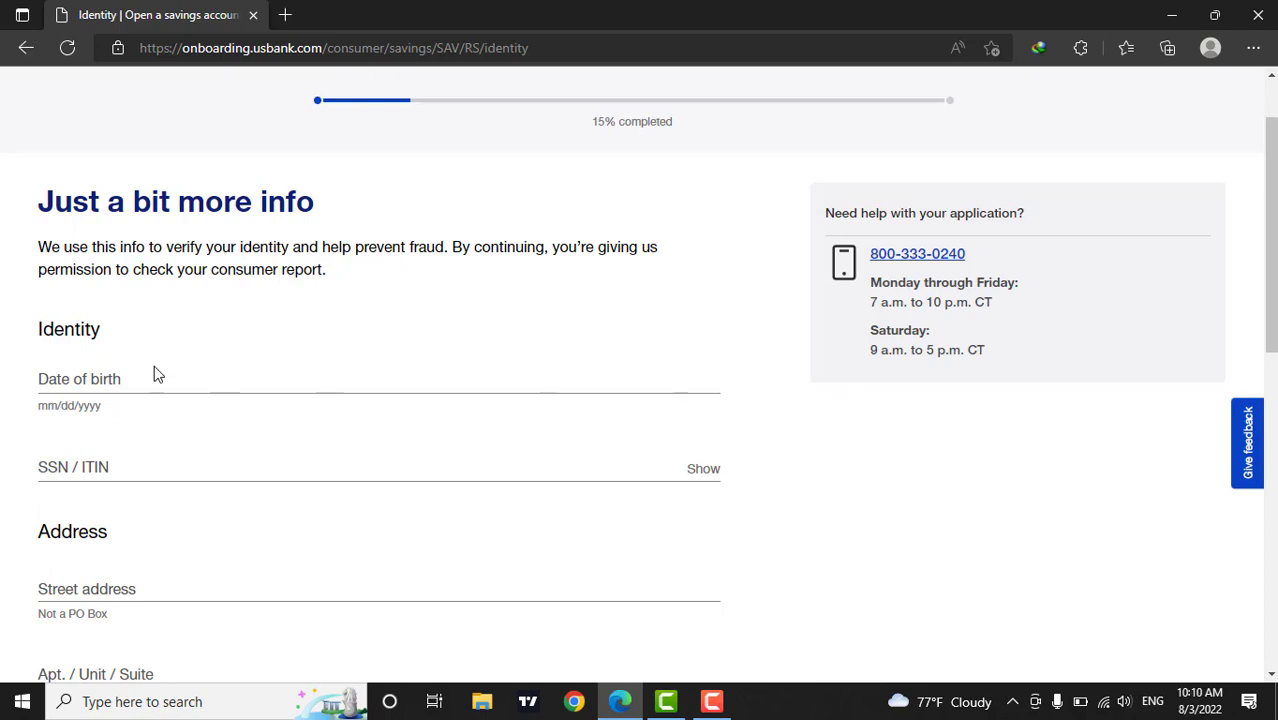
scroll(115, 472, down, 1)
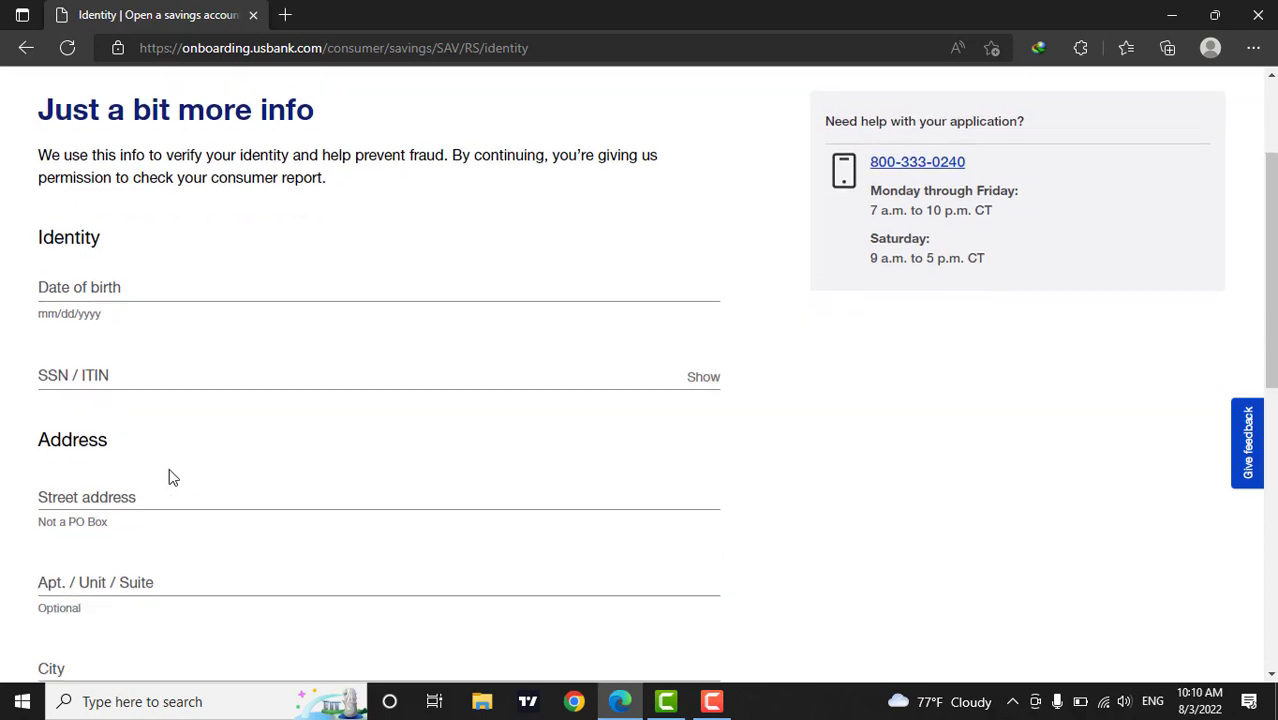
scroll(203, 476, down, 2)
scroll(255, 428, up, 3)
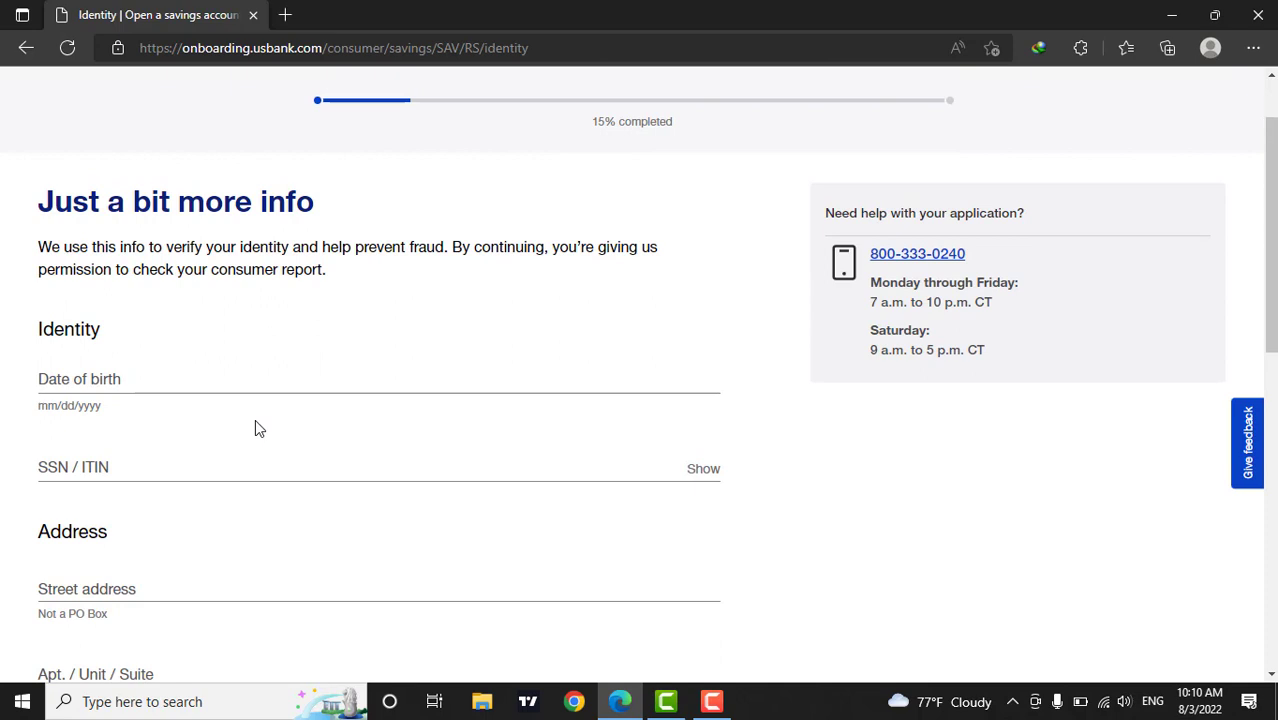
click(184, 392)
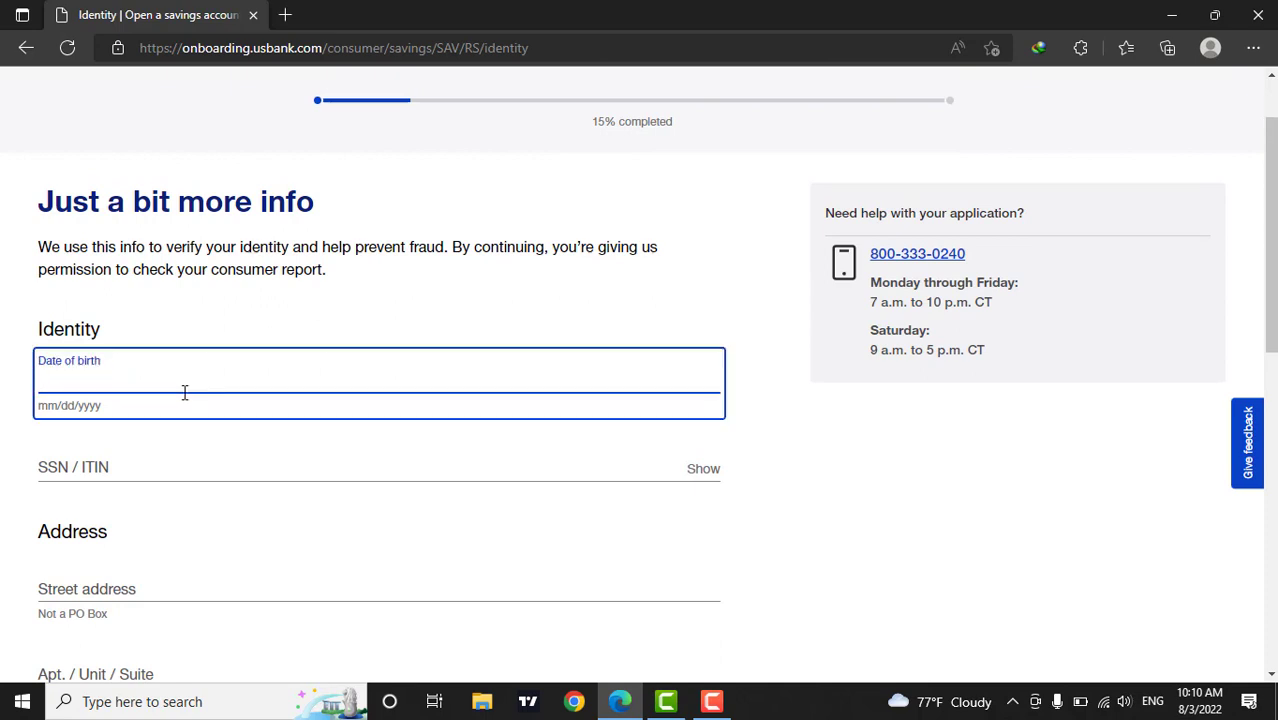
text(0)
text(2/26/1998)
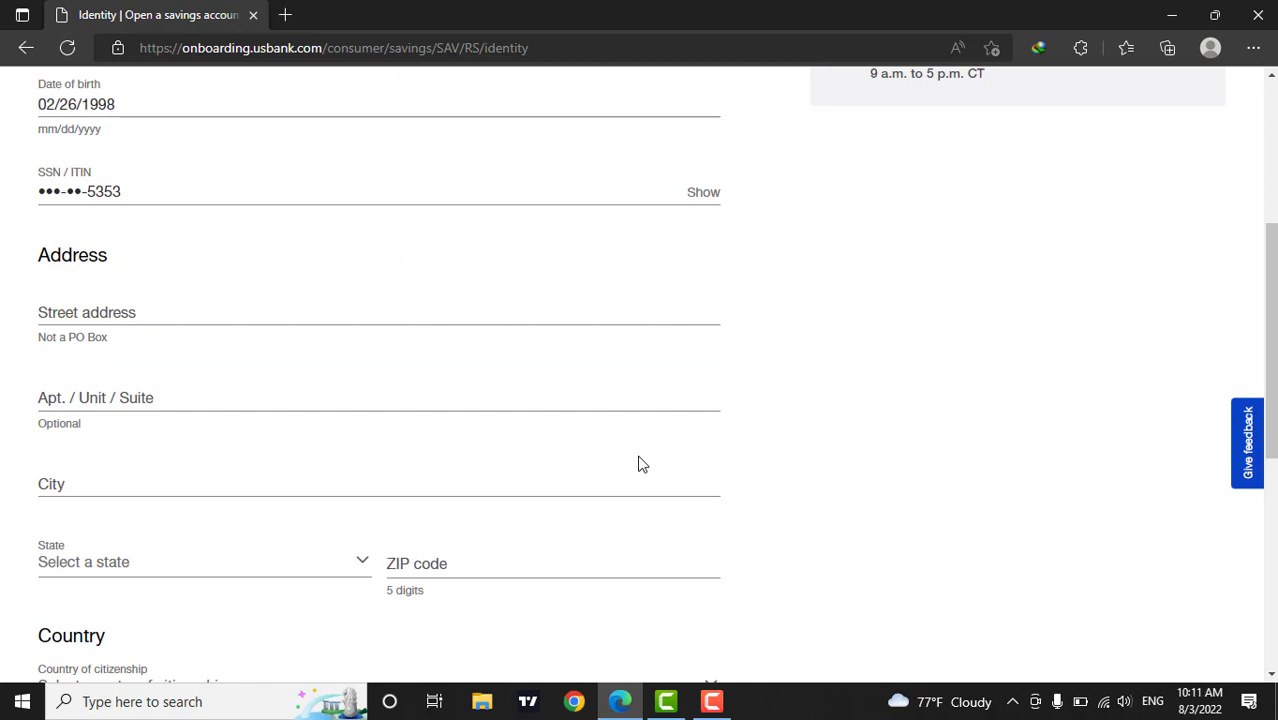
click(191, 323)
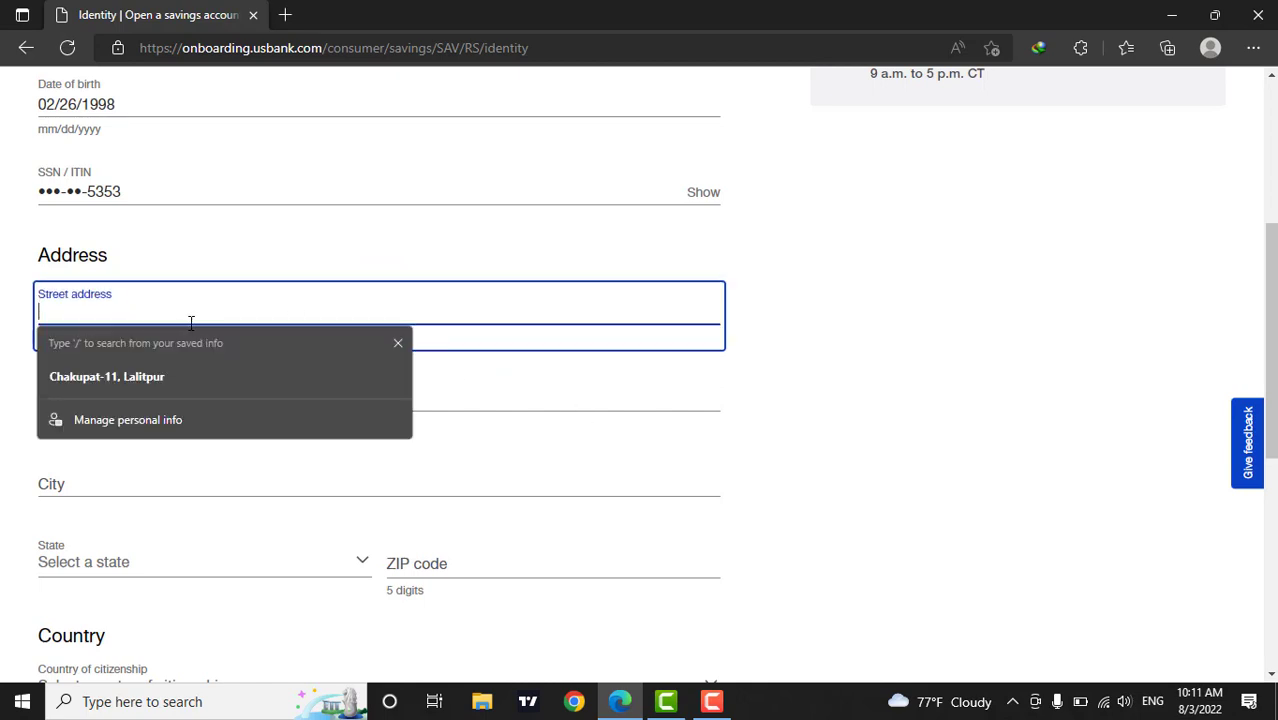
click(573, 371)
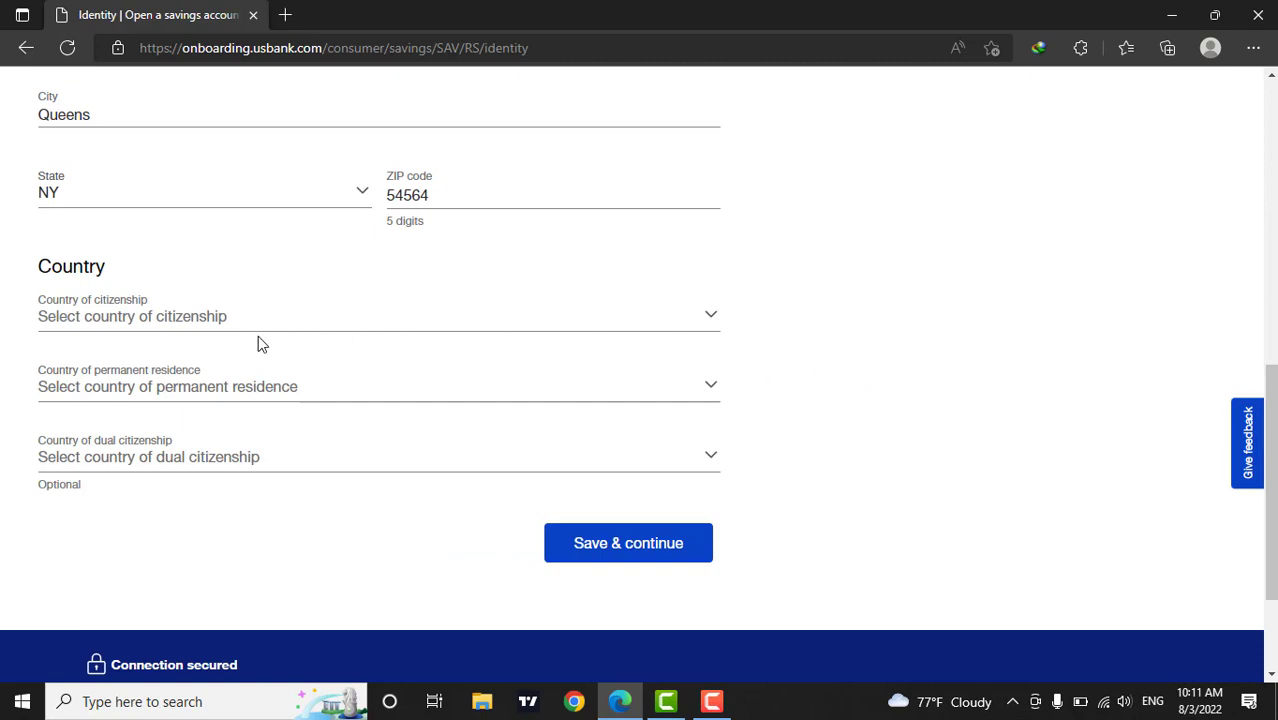
Choose United States of America as country of citizenship and permanent residence.
click(536, 320)
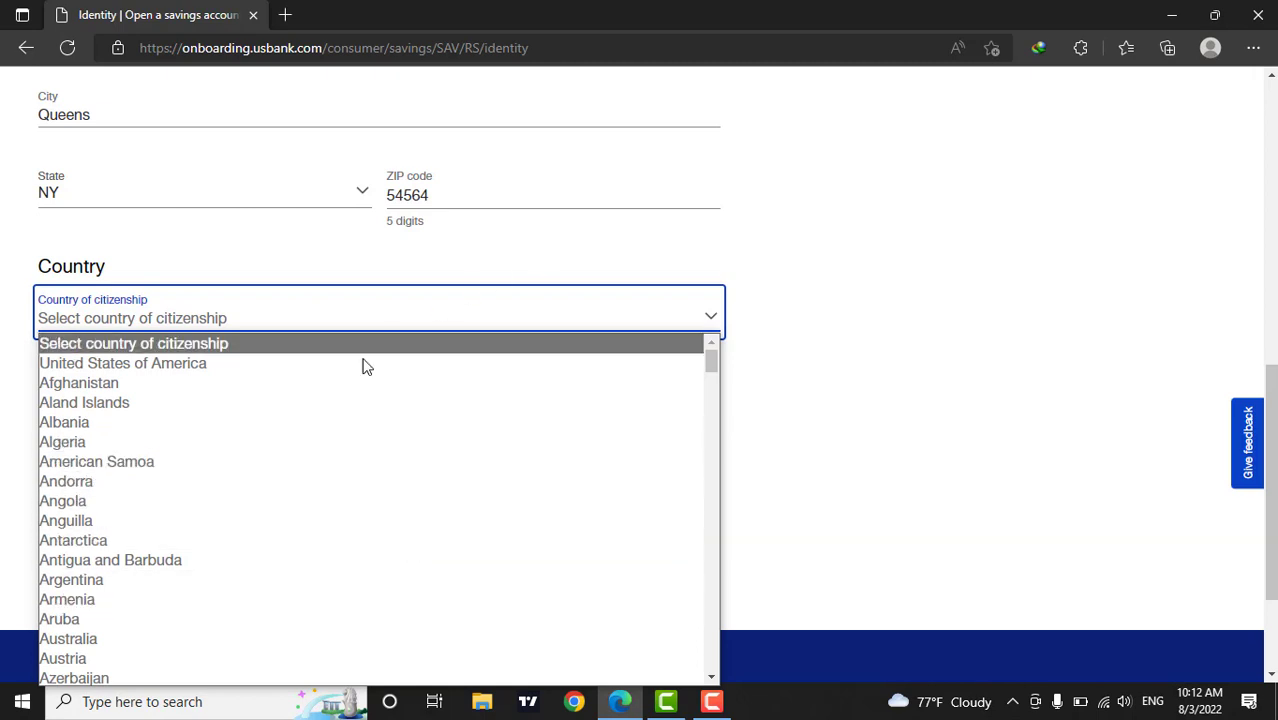
scroll(331, 545, down, 3)
scroll(326, 545, up, 3)
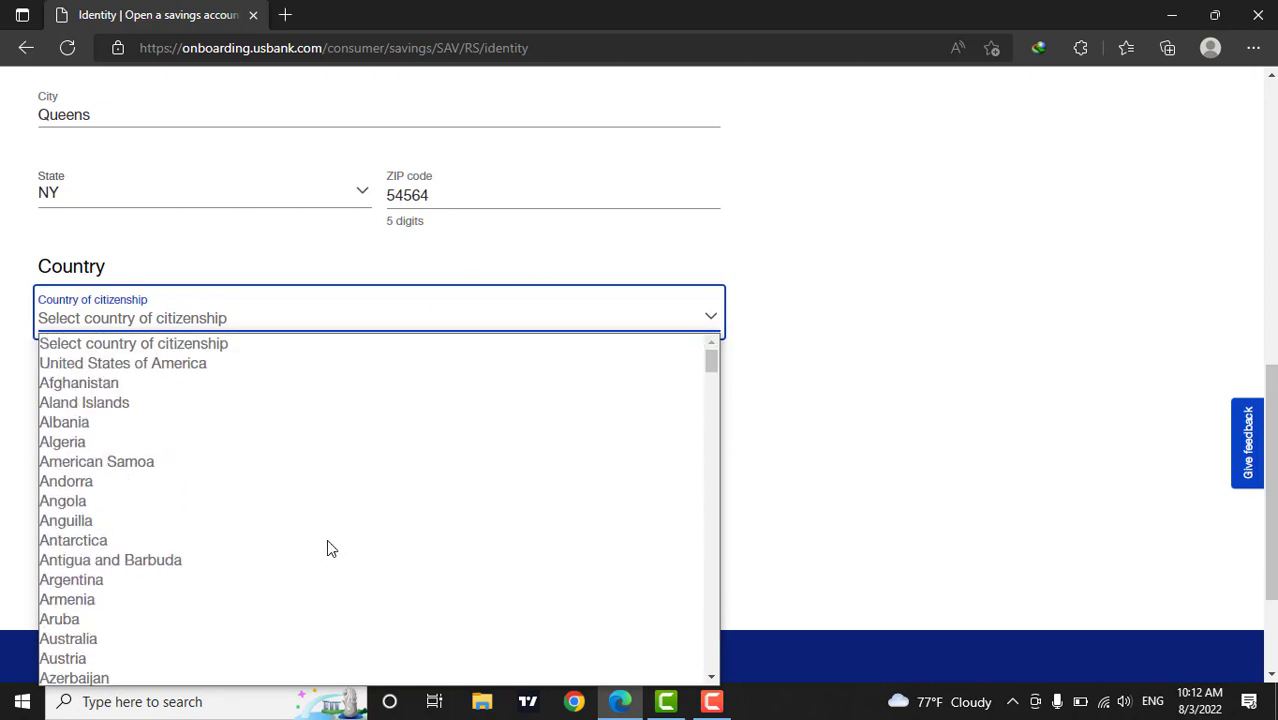
click(141, 365)
click(231, 394)
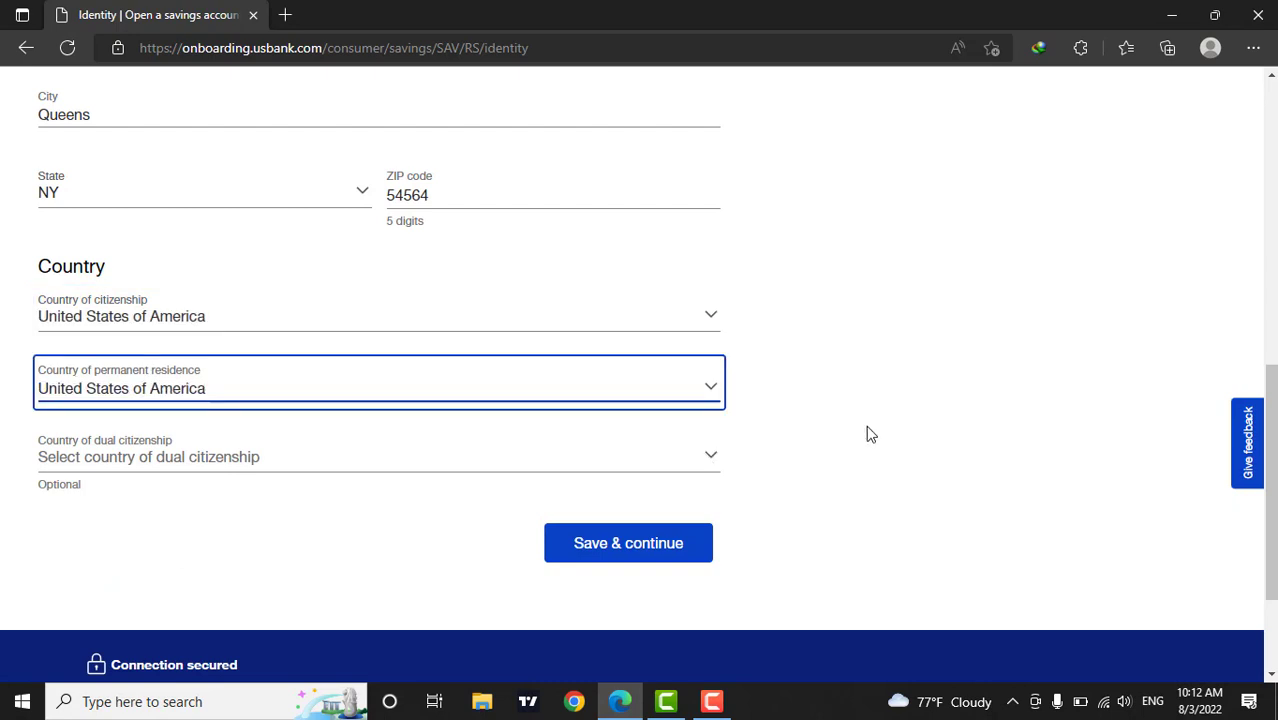
Save the identity details, then tick Monthly expenses and Investments as intended account uses.
click(660, 547)
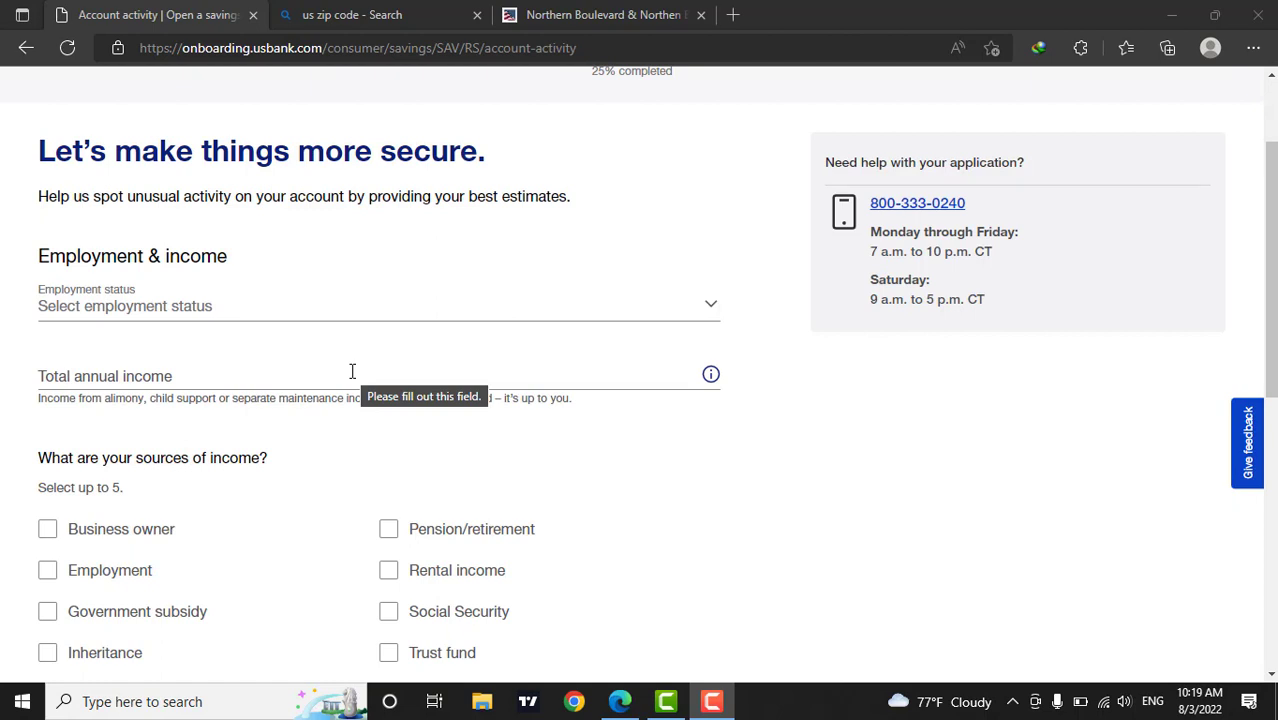
scroll(352, 371, down, 3)
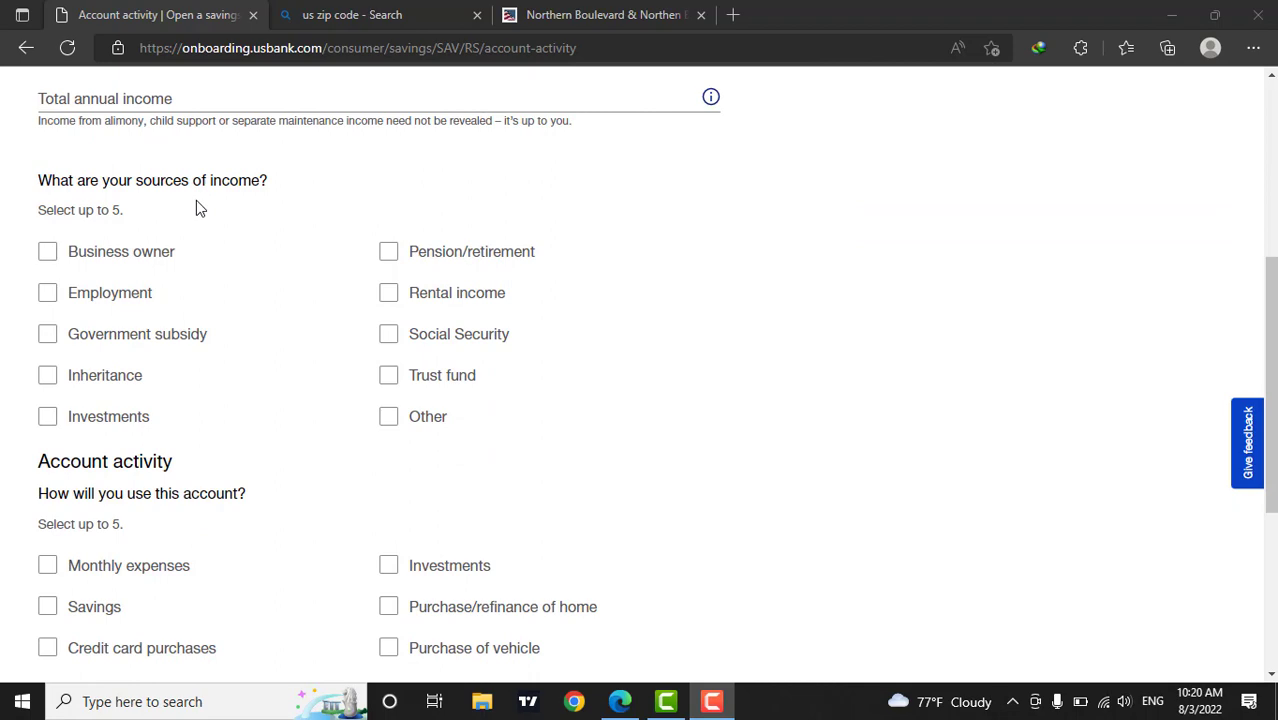
scroll(177, 442, down, 3)
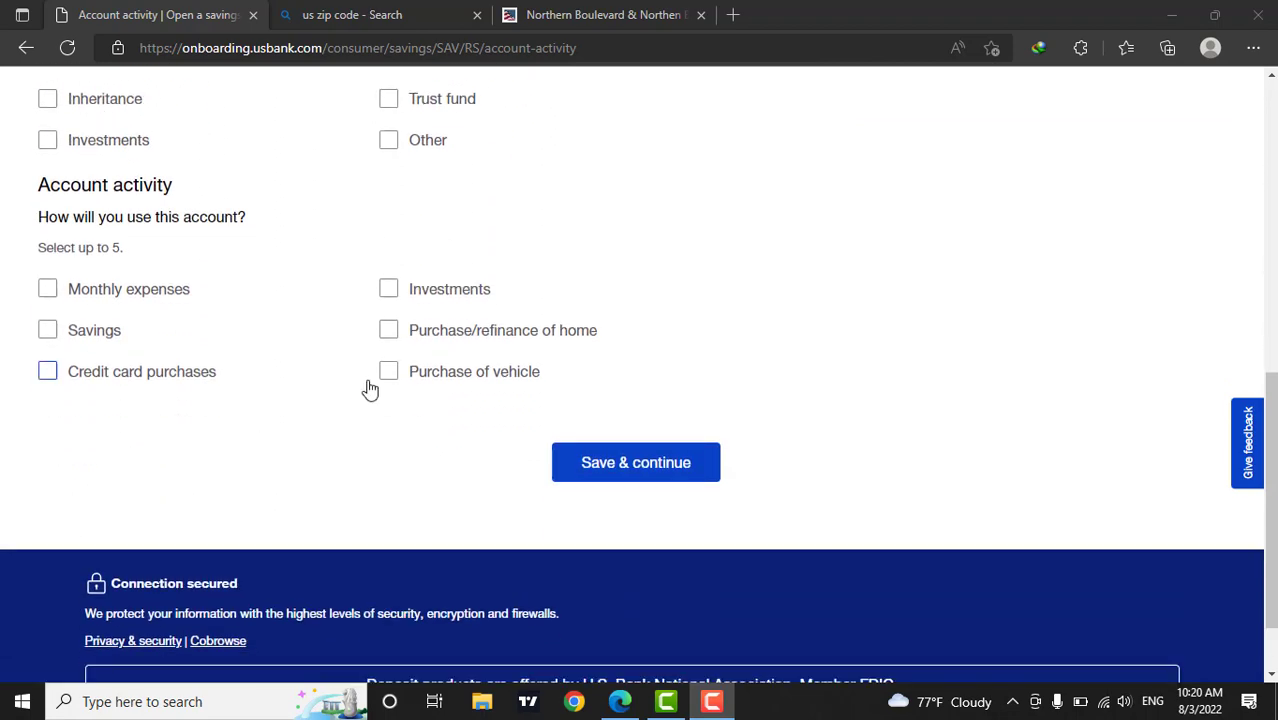
scroll(368, 390, up, 12)
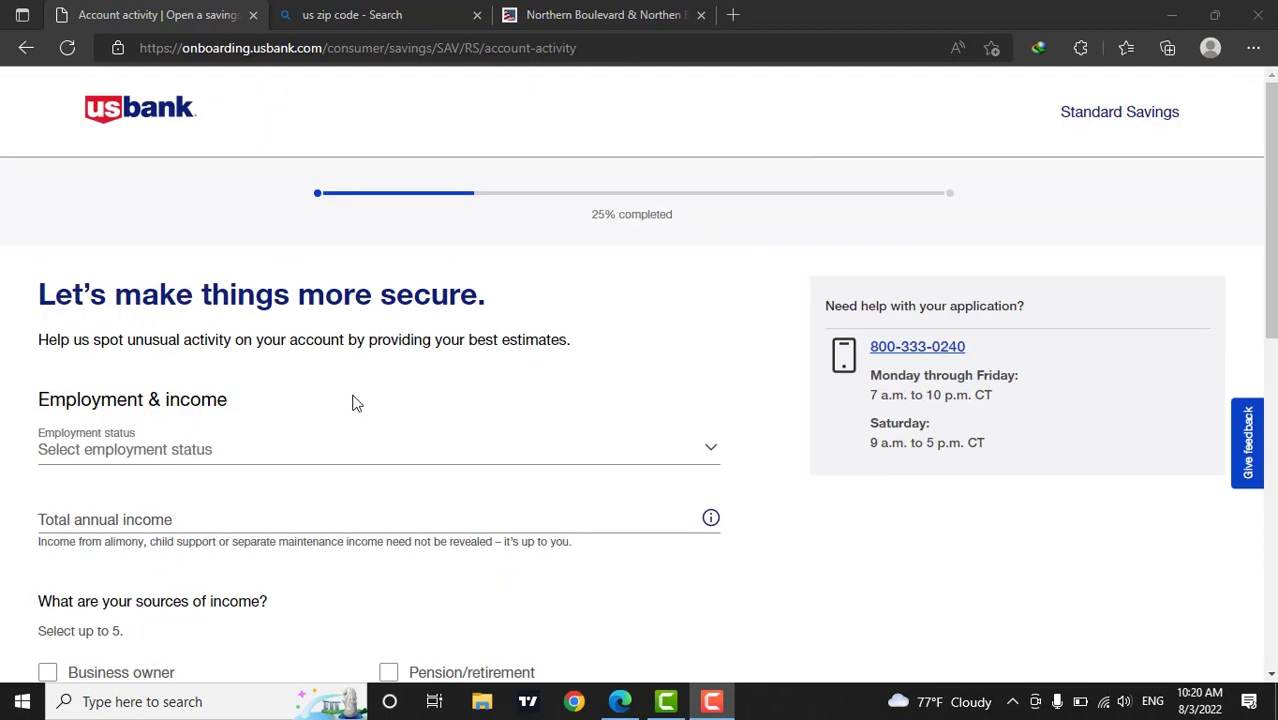
scroll(257, 452, down, 6)
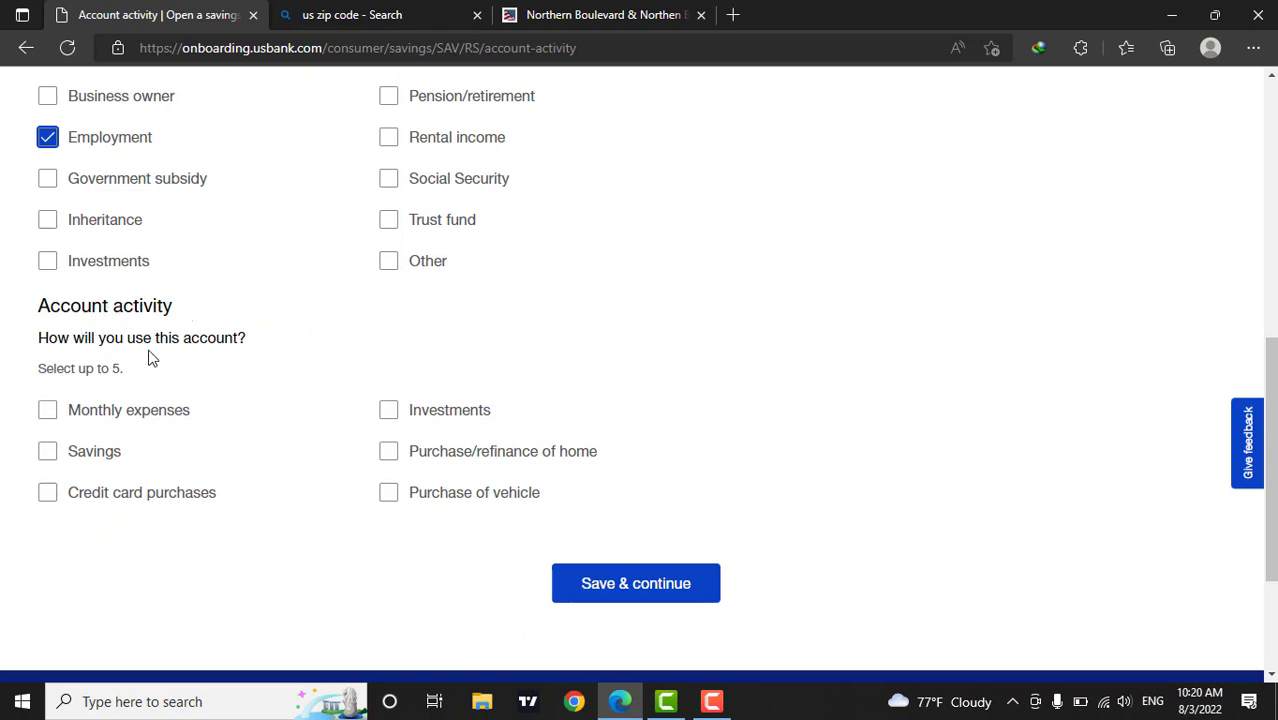
click(53, 414)
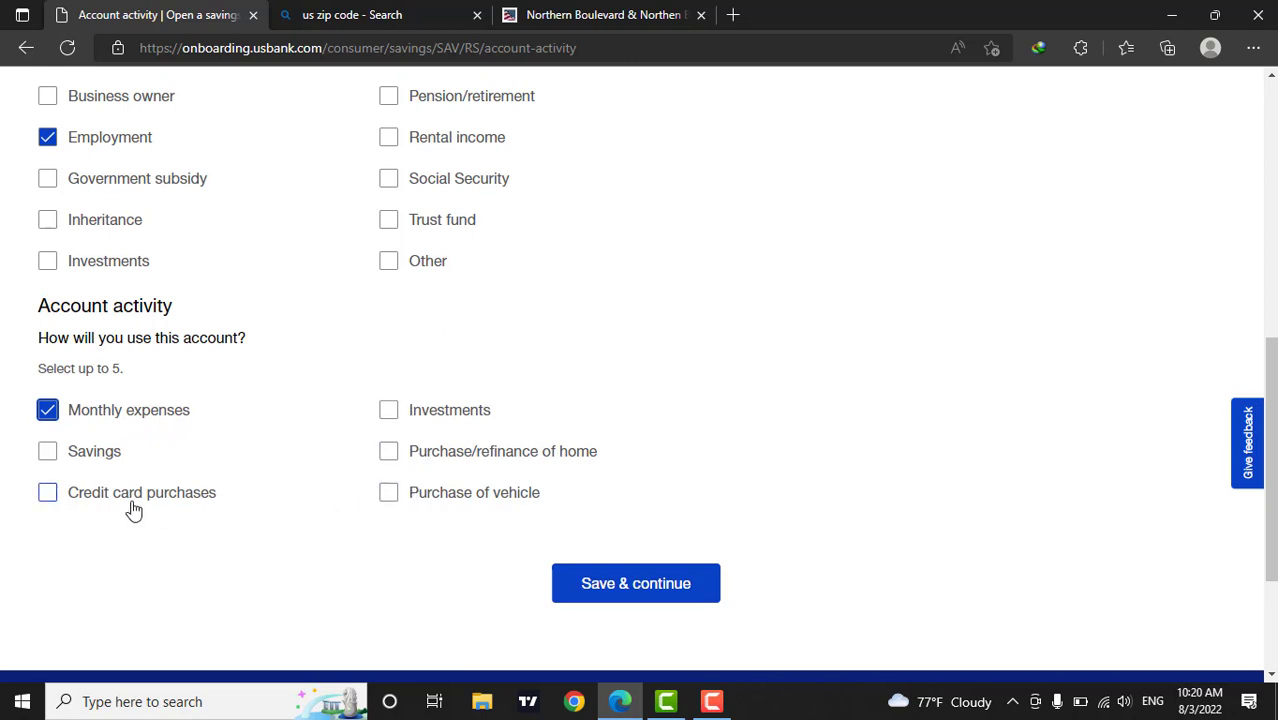
click(390, 410)
Continue to the review page and check Full time Accountant, $60,000 income and account uses.
click(684, 580)
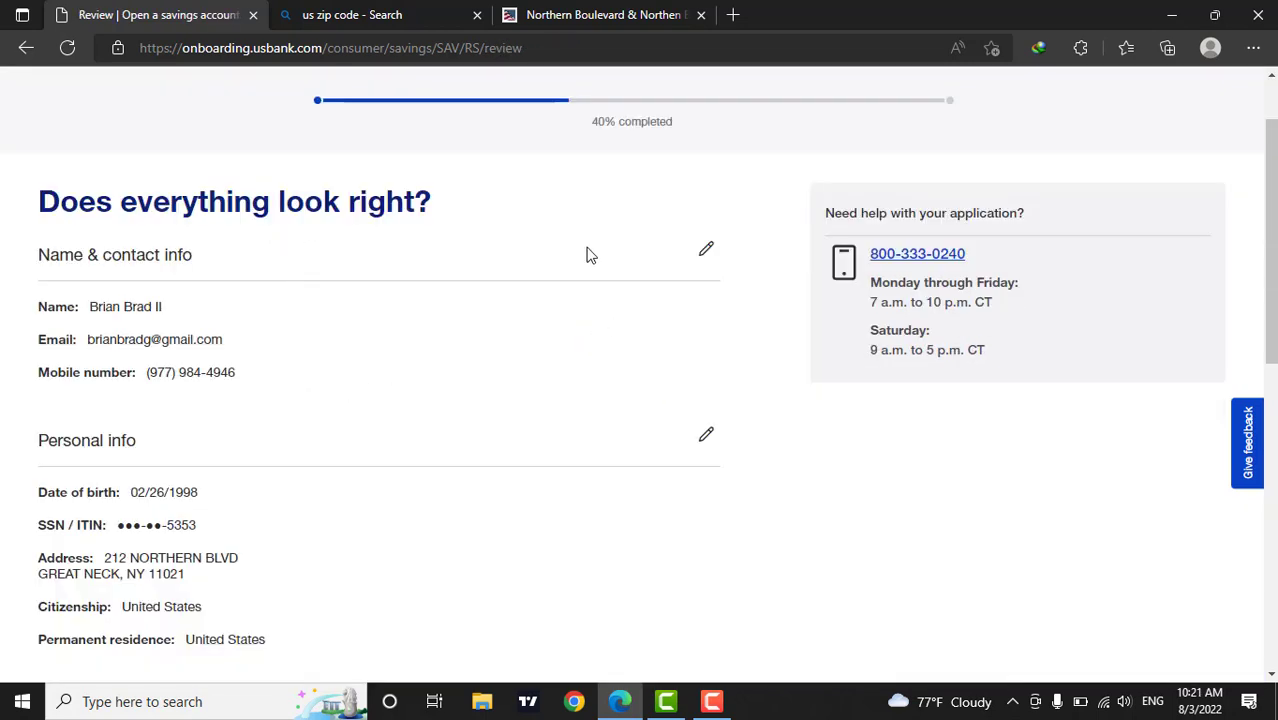
scroll(442, 372, down, 3)
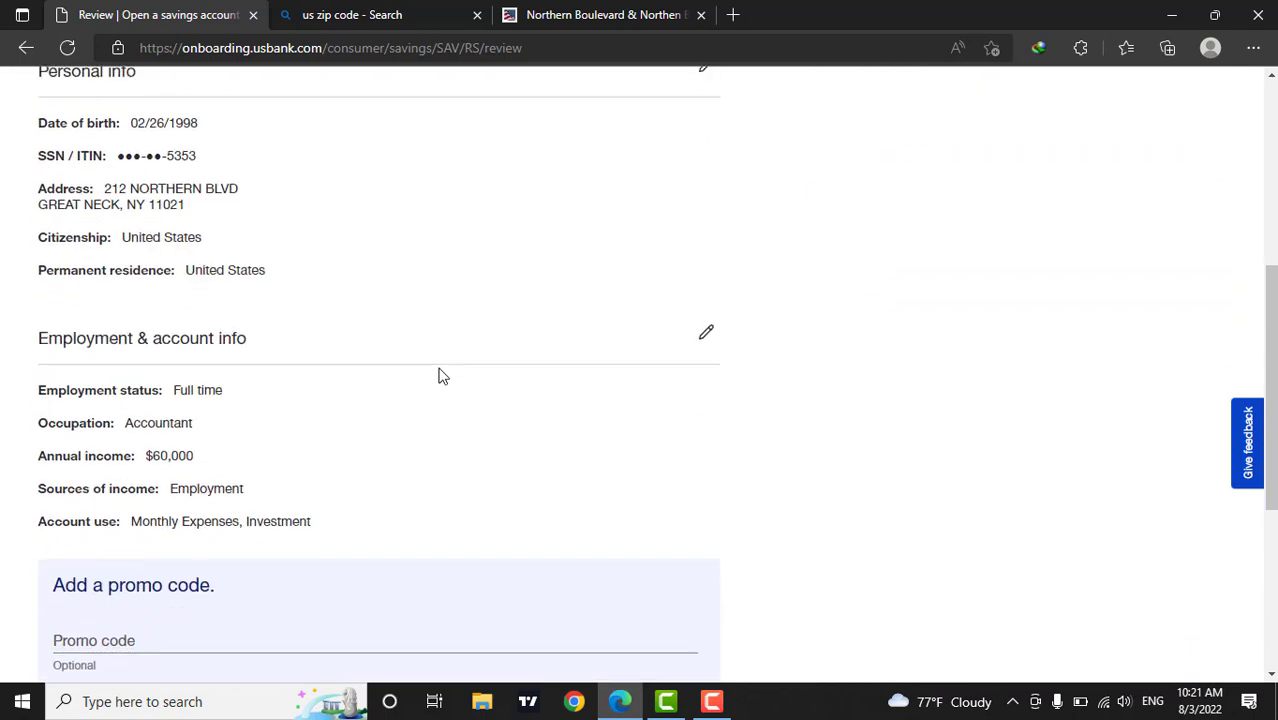
scroll(442, 371, up, 3)
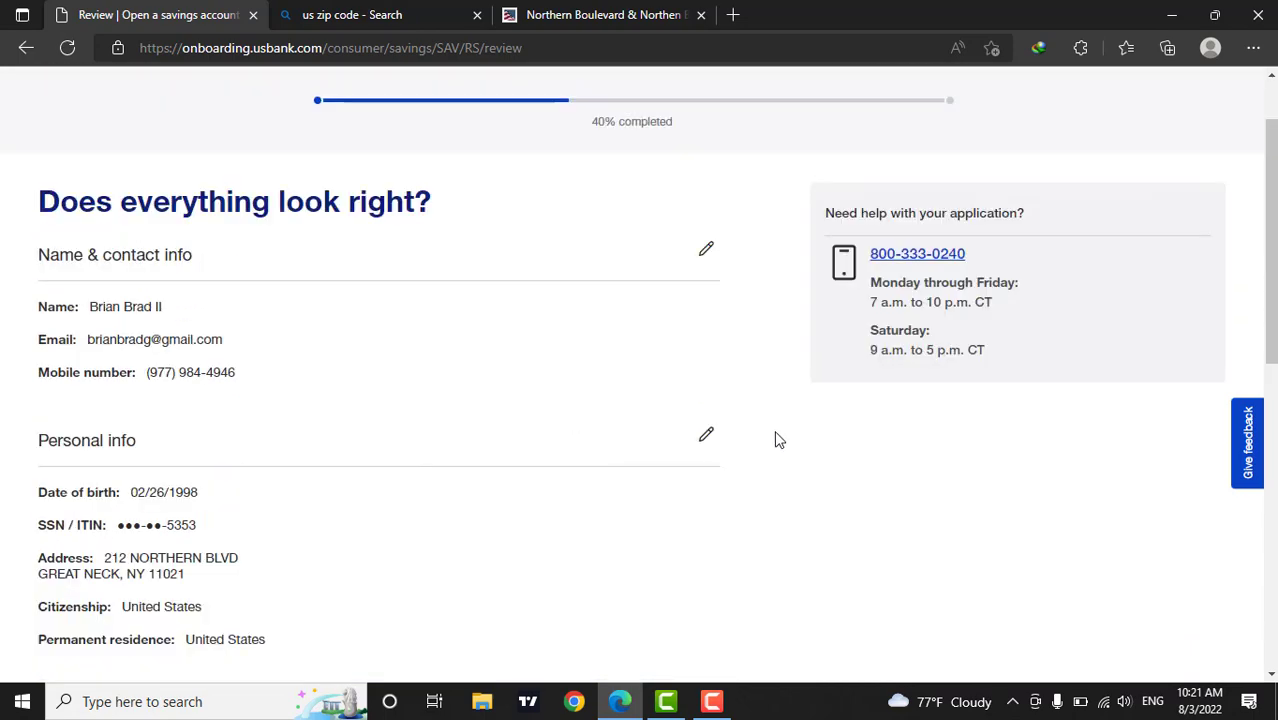
scroll(727, 454, down, 1)
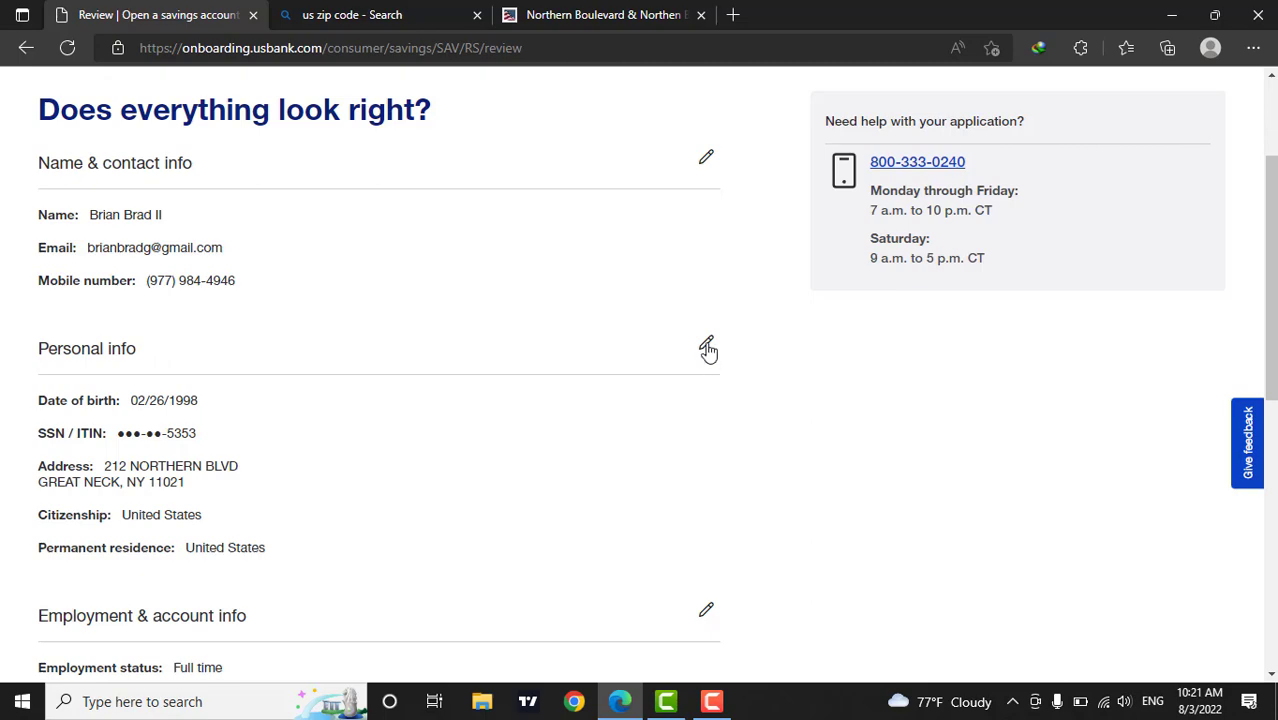
scroll(645, 397, down, 3)
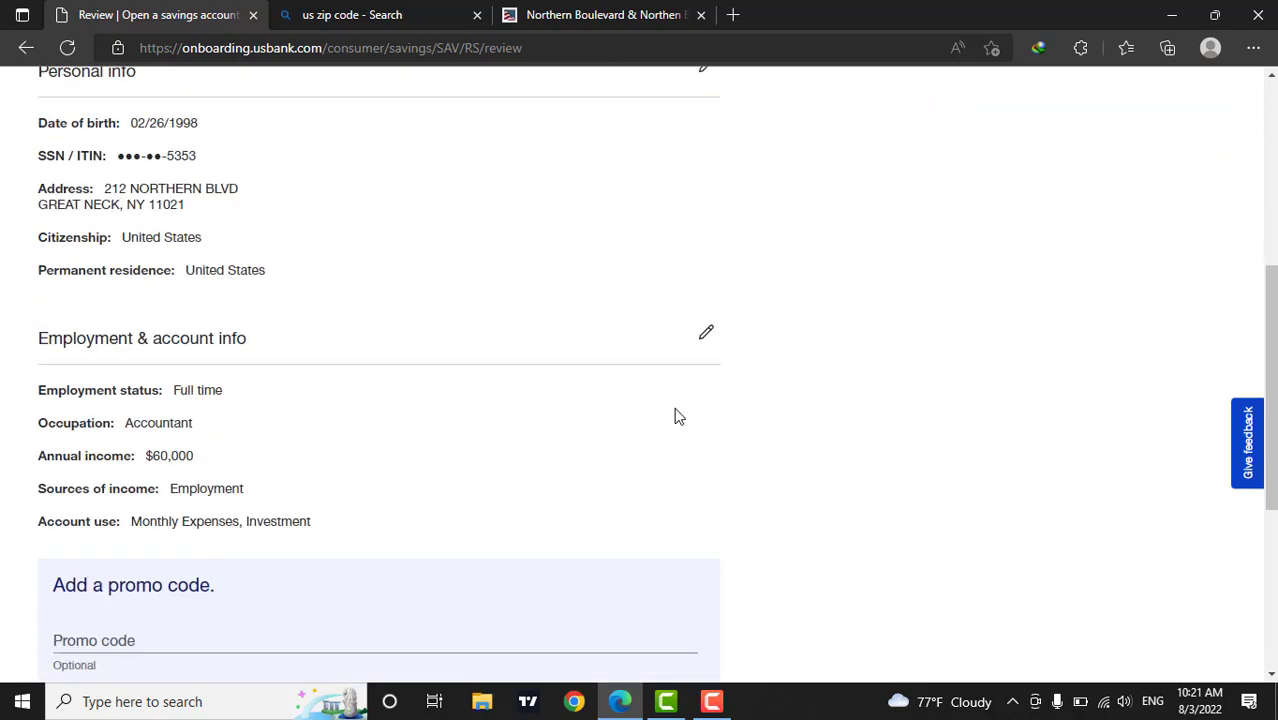
scroll(430, 300, down, 3)
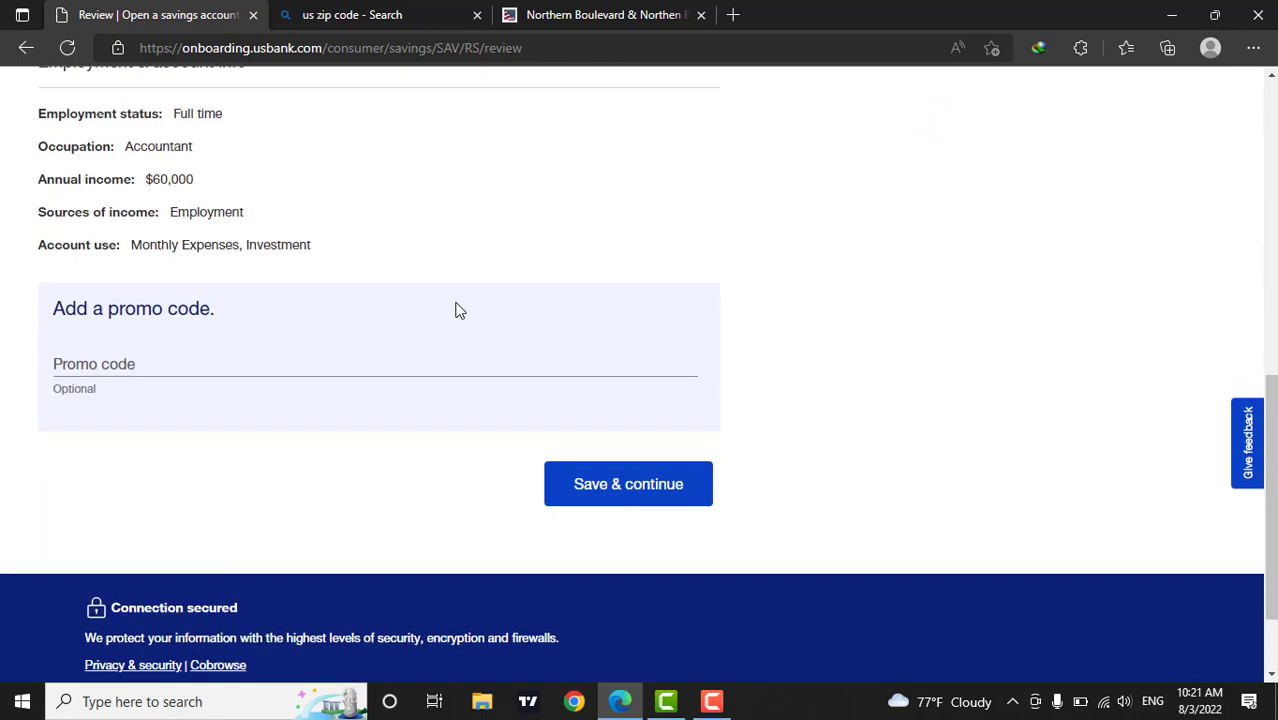
Accept the reviewed details and consent to receiving documents electronically.
click(640, 485)
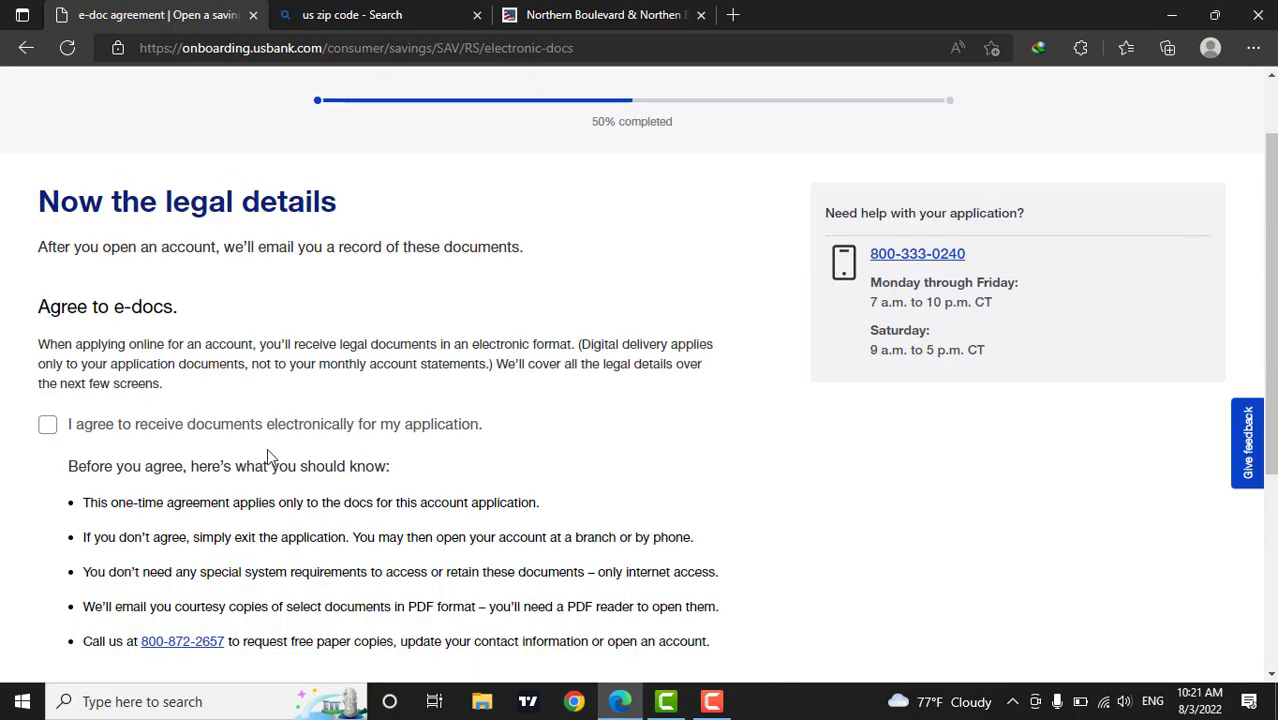
click(44, 424)
scroll(404, 440, down, 1)
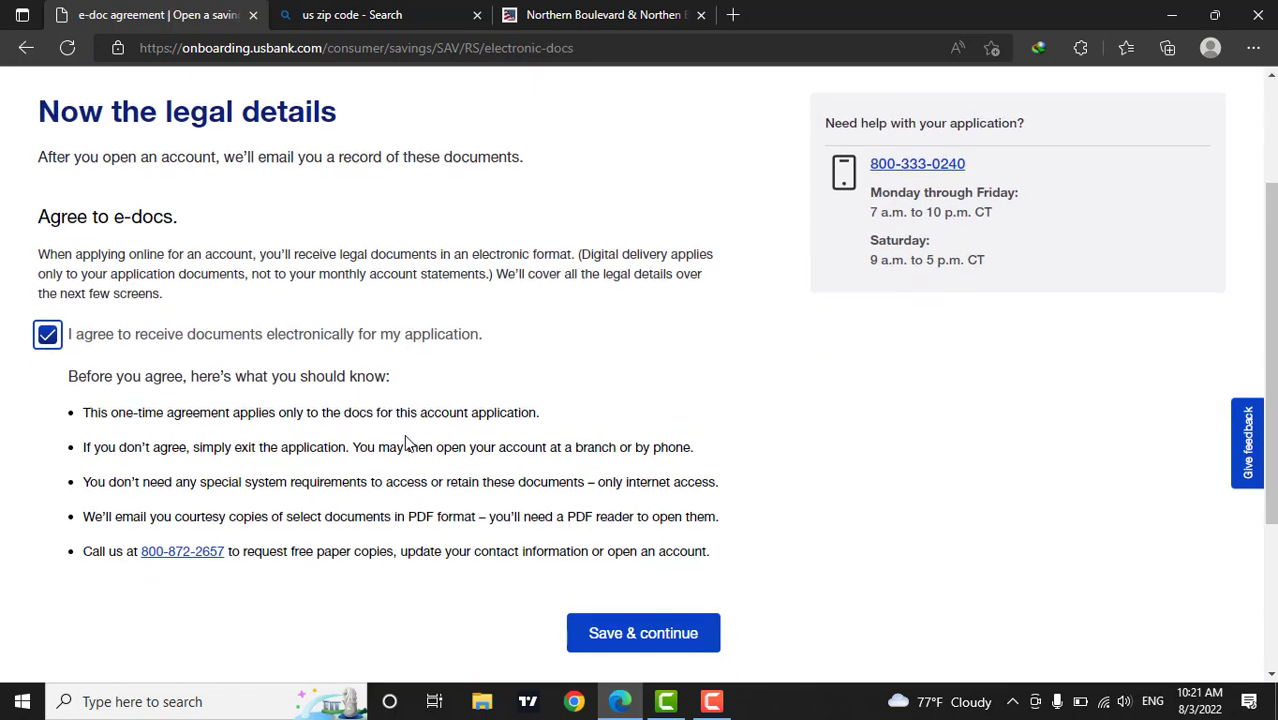
click(648, 636)
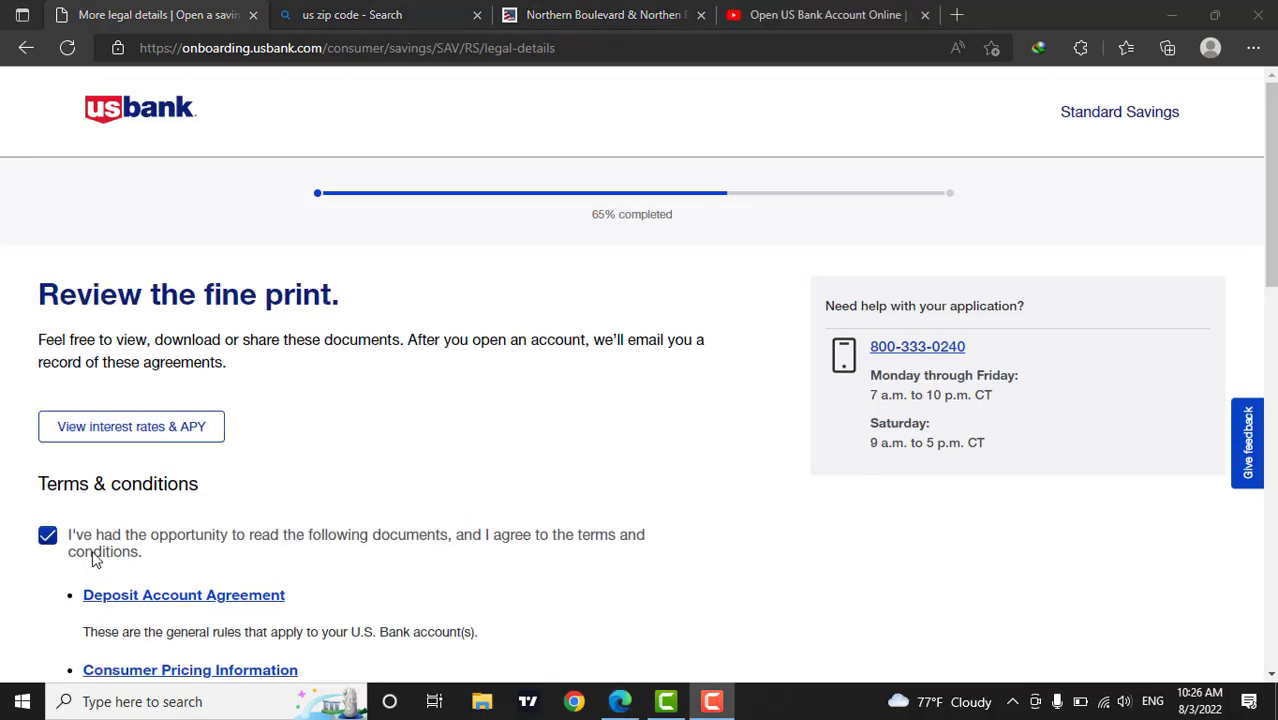
Agree to the terms and conditions and certify the taxpayer information statements.
scroll(95, 558, down, 2)
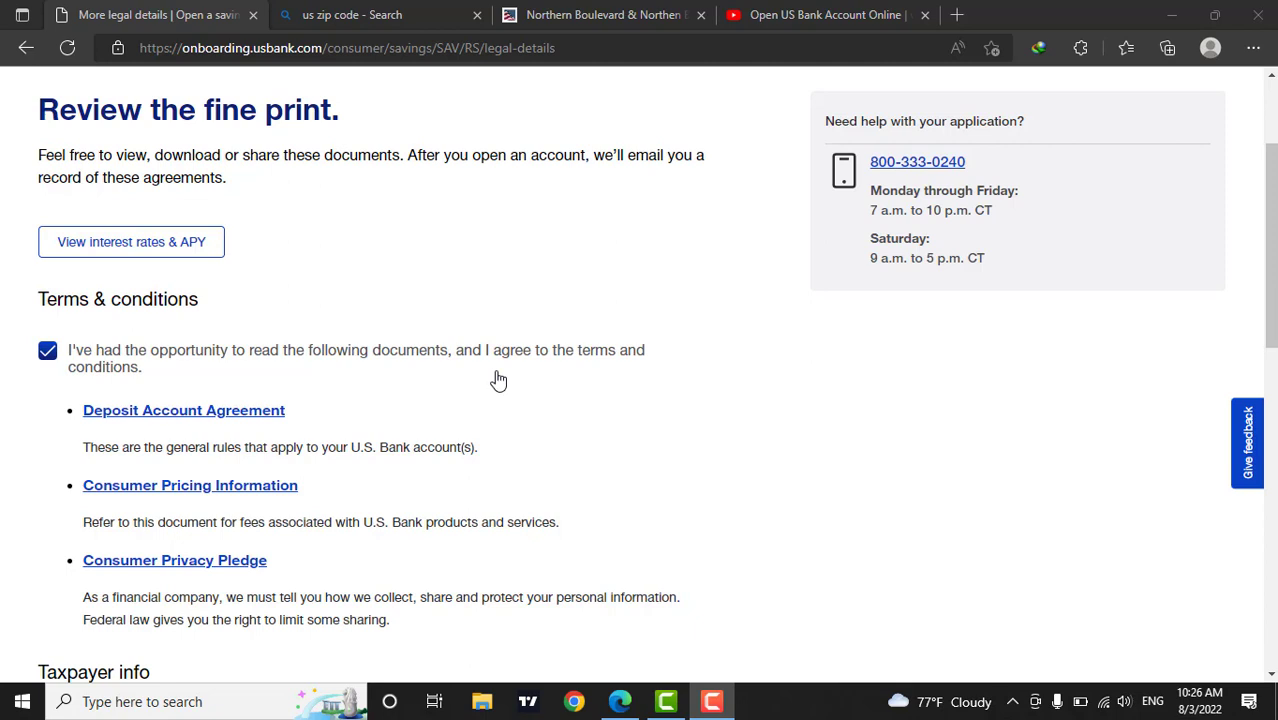
scroll(500, 379, down, 1)
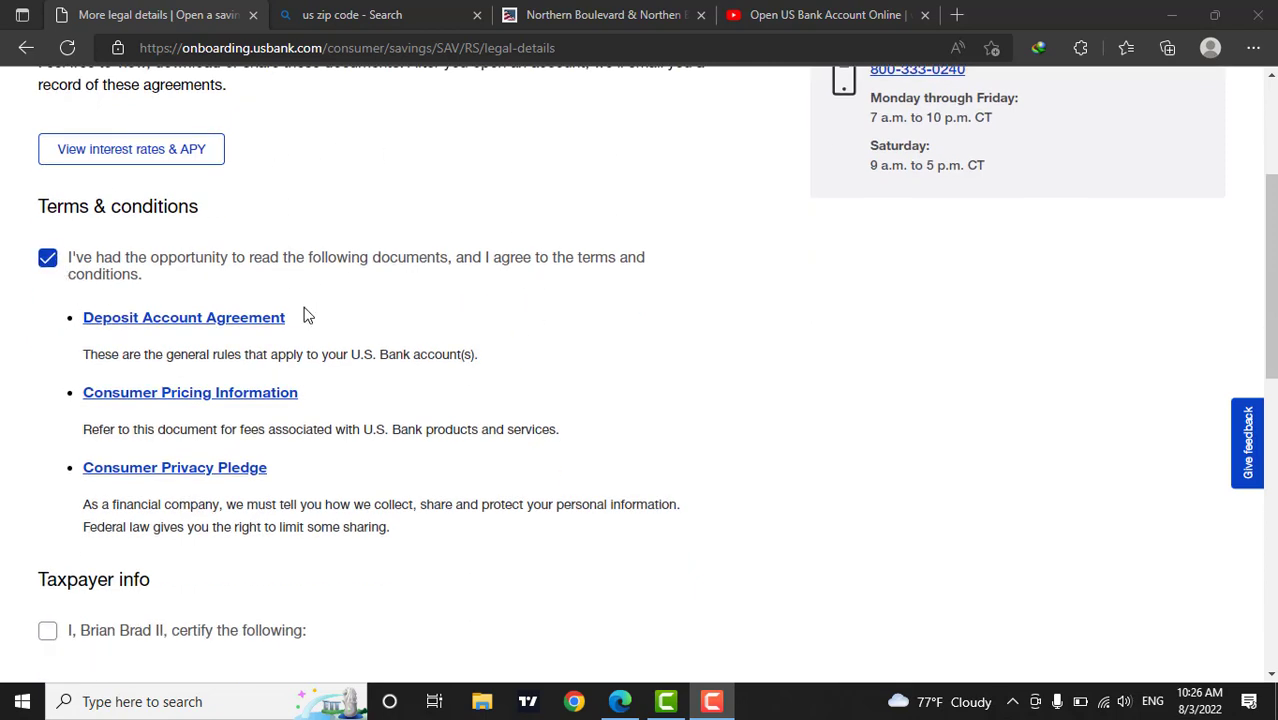
click(262, 330)
scroll(340, 440, down, 3)
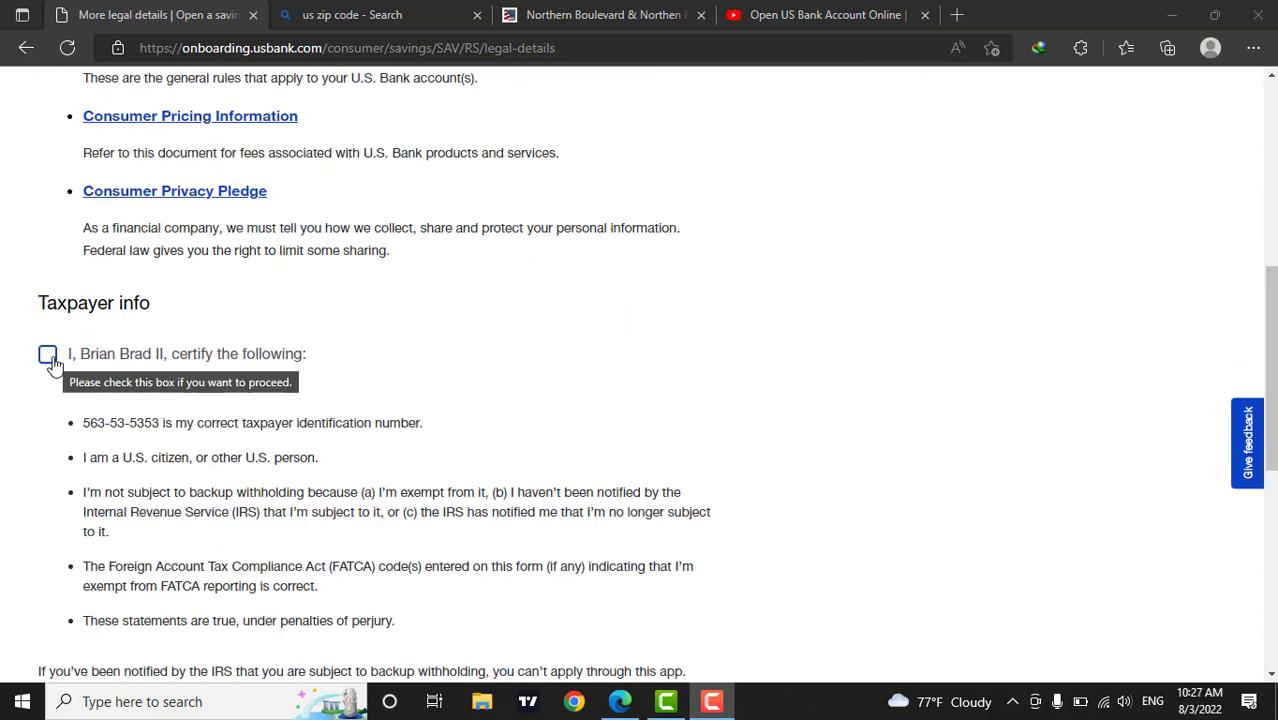
click(48, 356)
scroll(130, 345, down, 2)
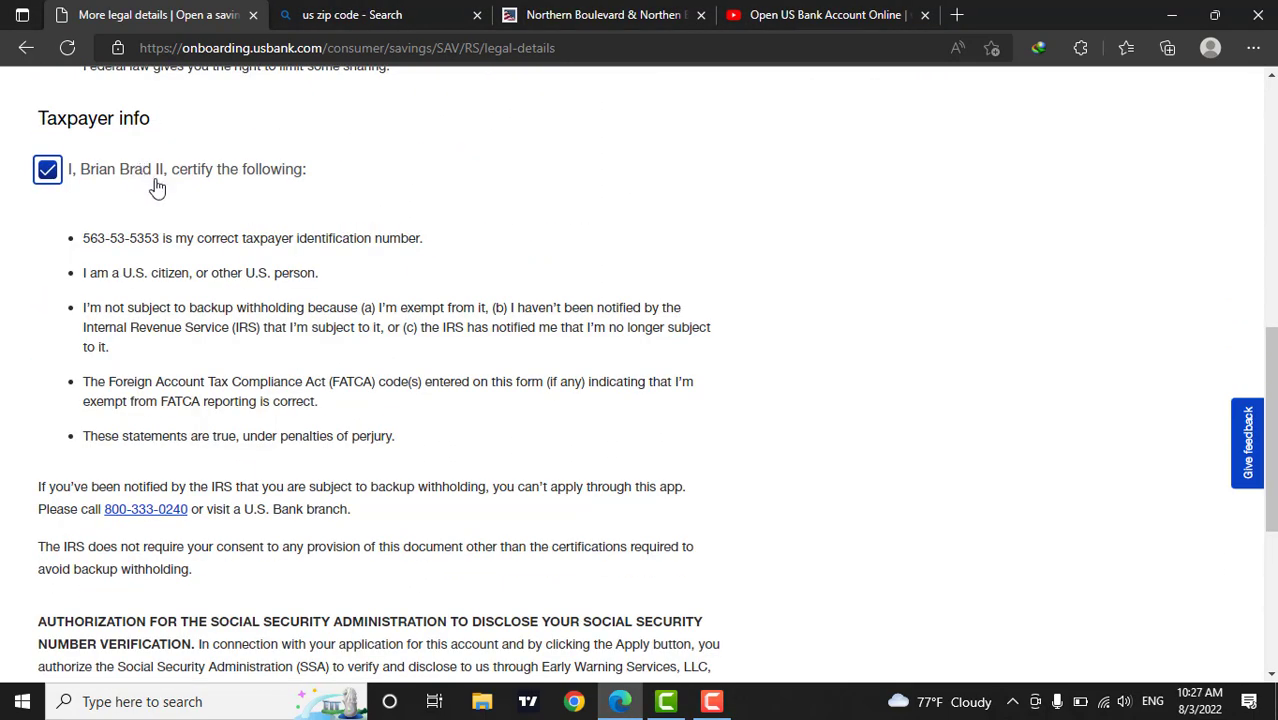
scroll(370, 362, down, 2)
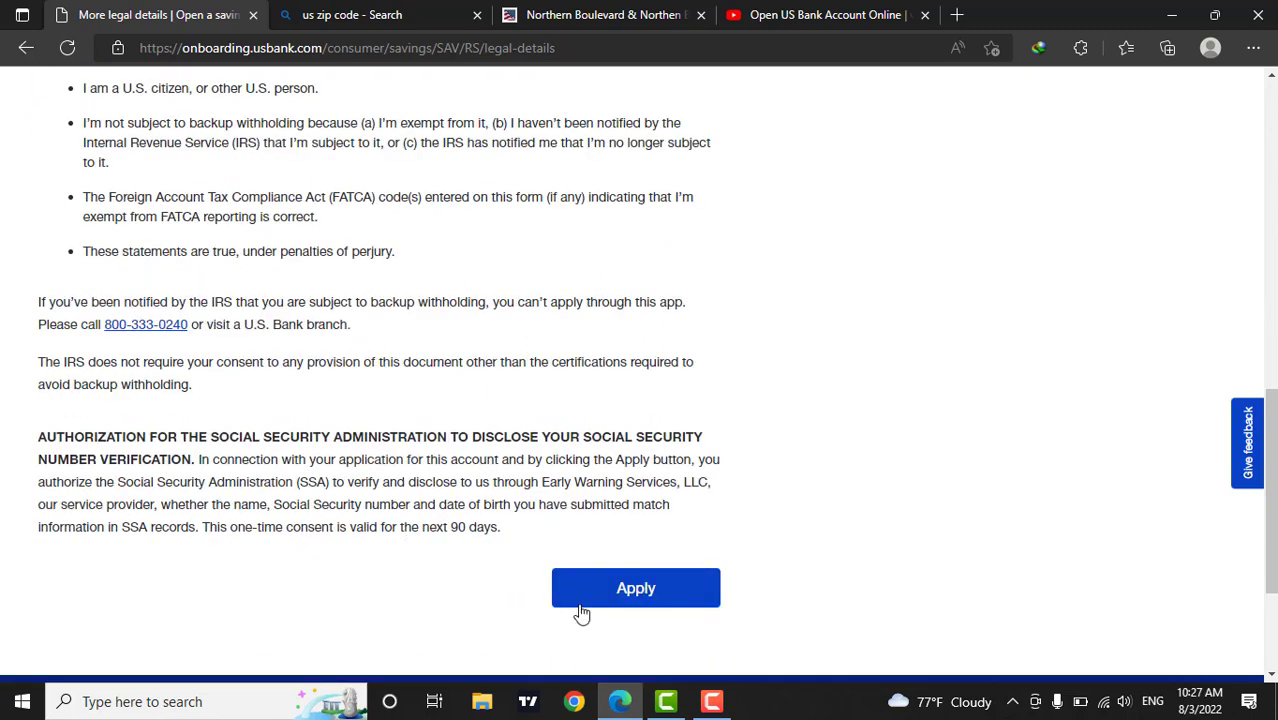
scroll(890, 480, up, 2)
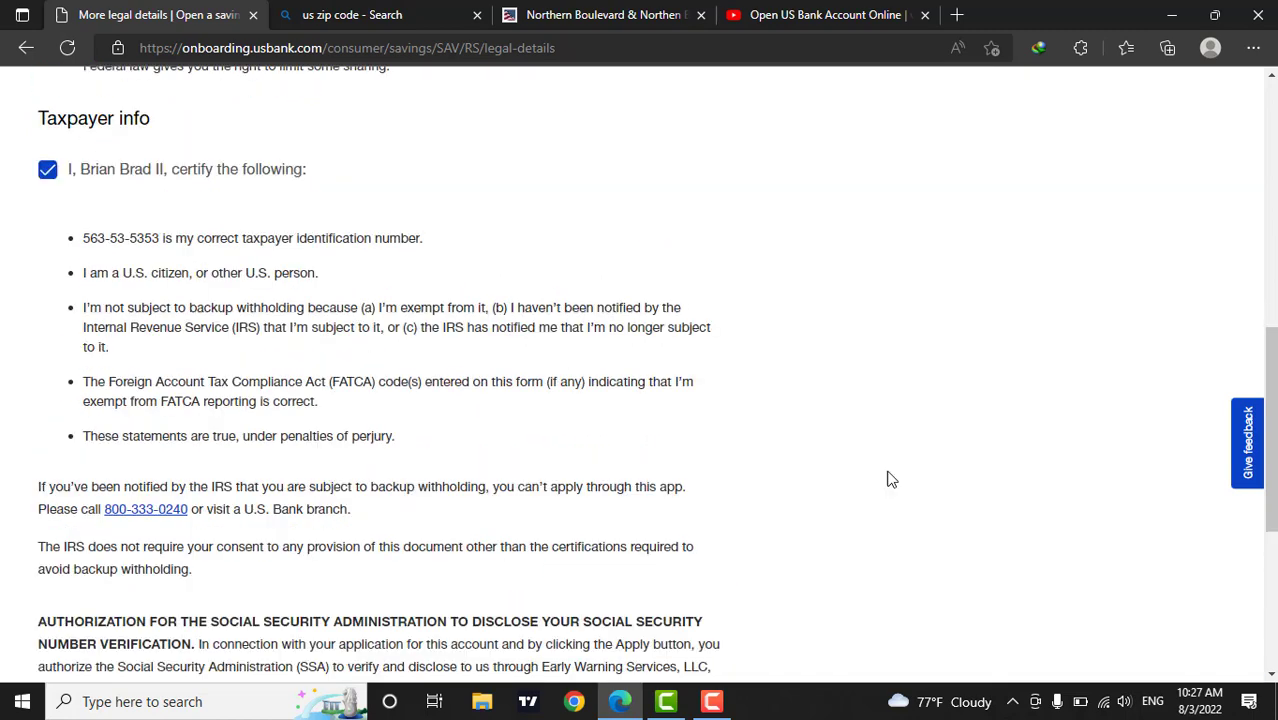